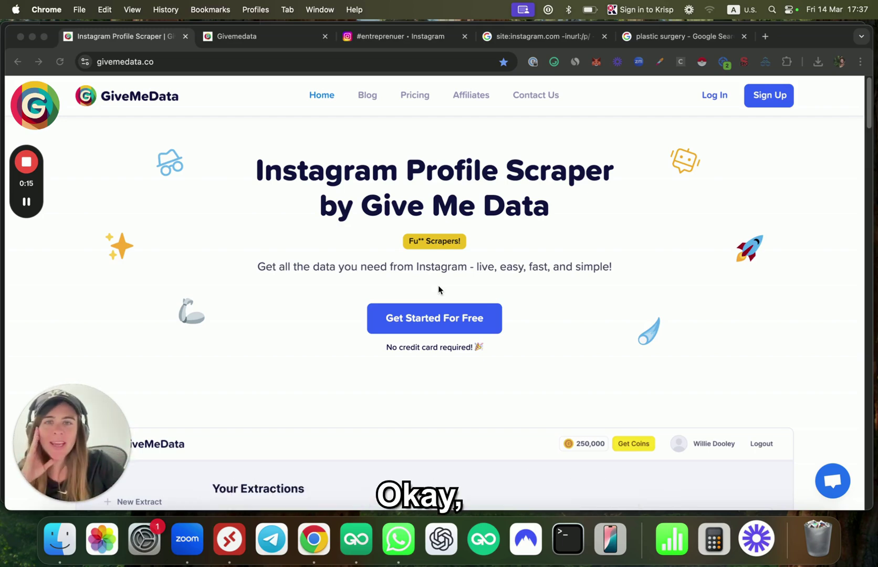
Step: Open the #plasticsurgery hashtag results in Instagram
left_click(442, 37)
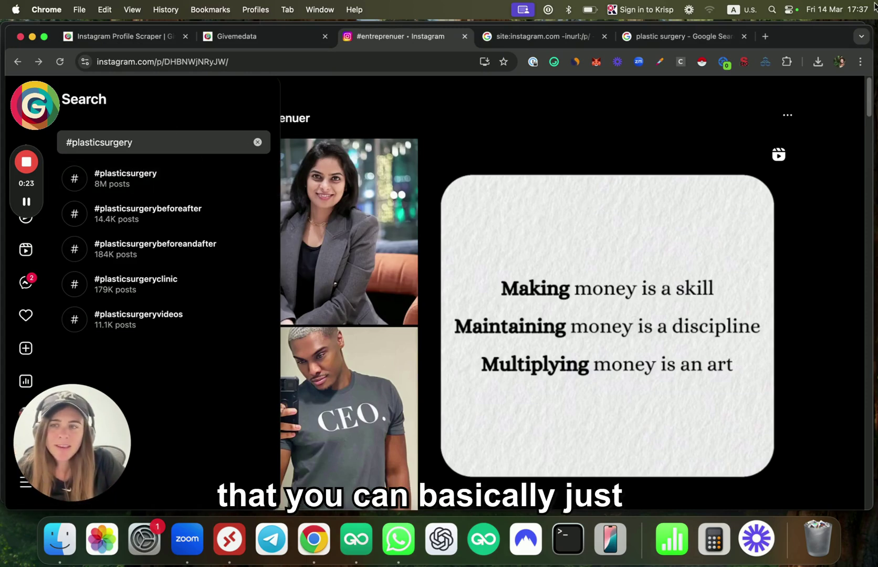
left_click_drag(64, 142, 147, 138)
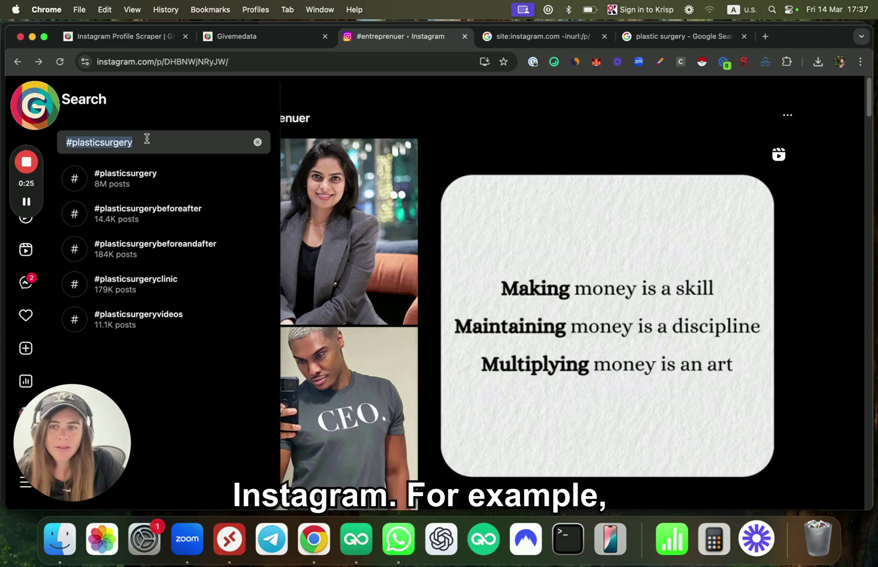
left_click(163, 179)
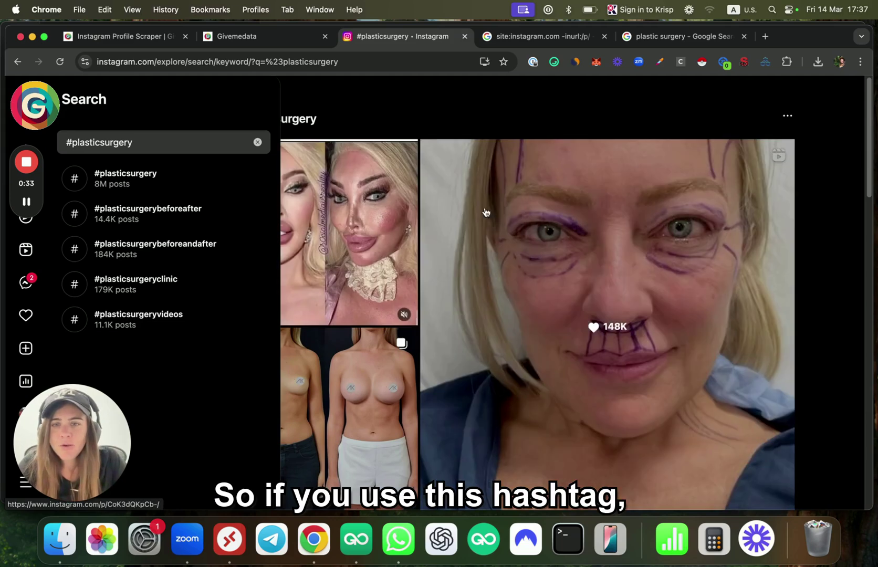
scroll(552, 250, "down", 1)
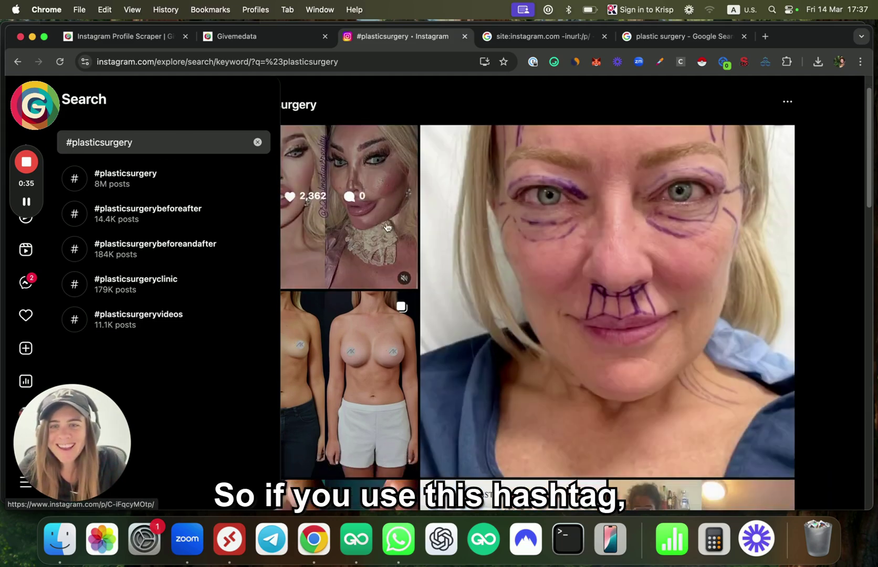
Step: Browse the hashtag's posts and reopen the breast-augmentation post
left_click(371, 218)
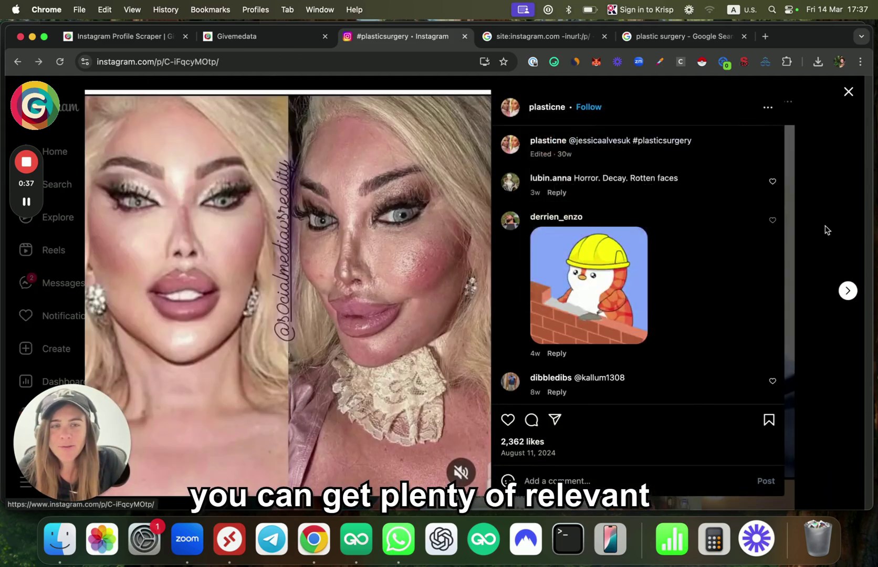
key("Escape")
left_click(334, 382)
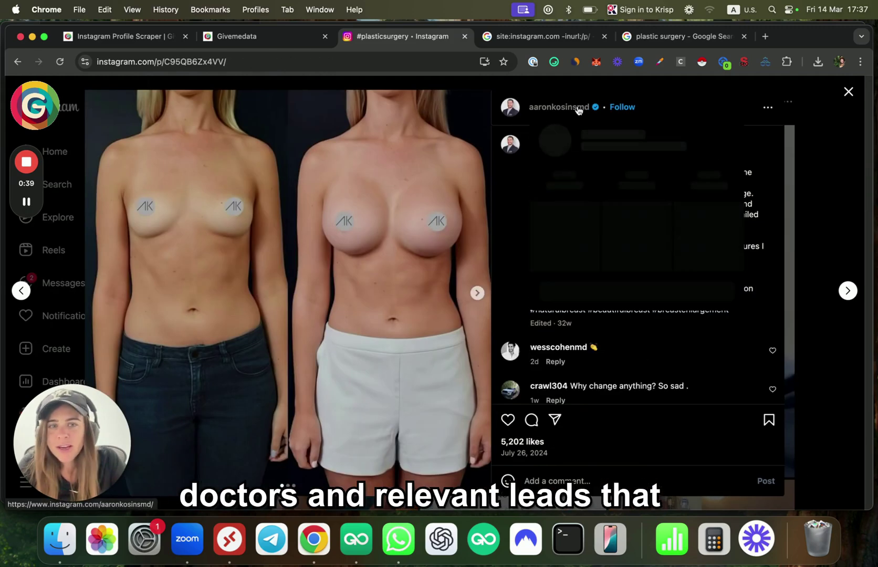
mouse_move(578, 110)
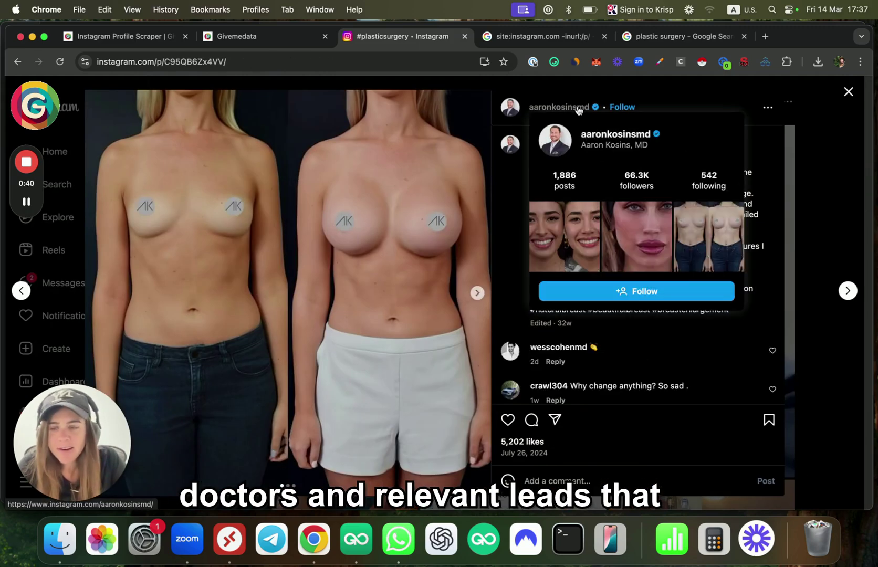
left_click(864, 212)
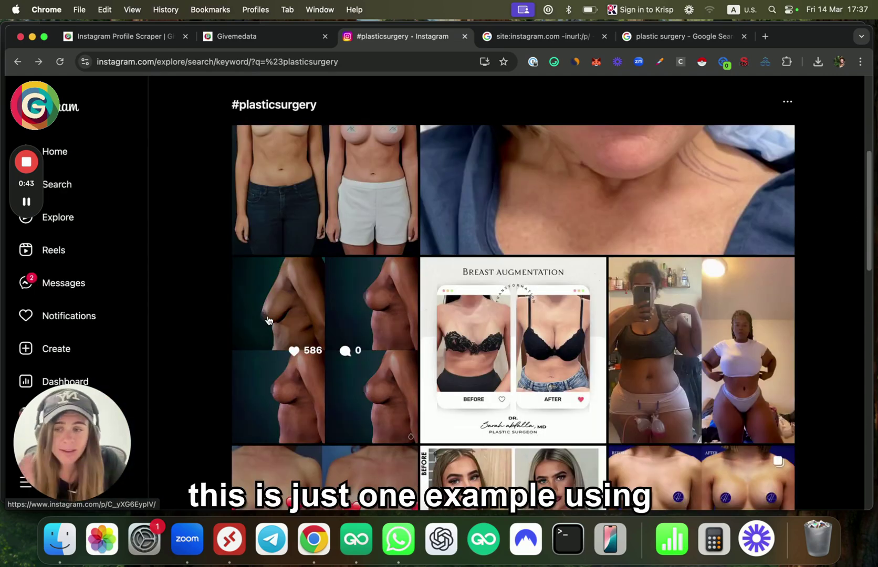
scroll(473, 262, "down", 2)
scroll(368, 210, "up", 3)
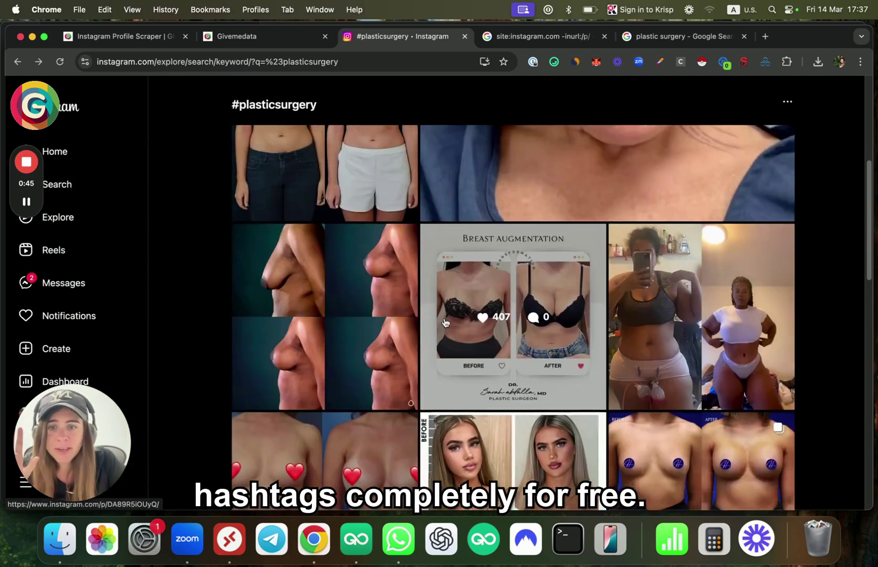
left_click(399, 168)
Step: Open the surgeon's profile, follow him, and start a direct message to him
left_click(517, 135)
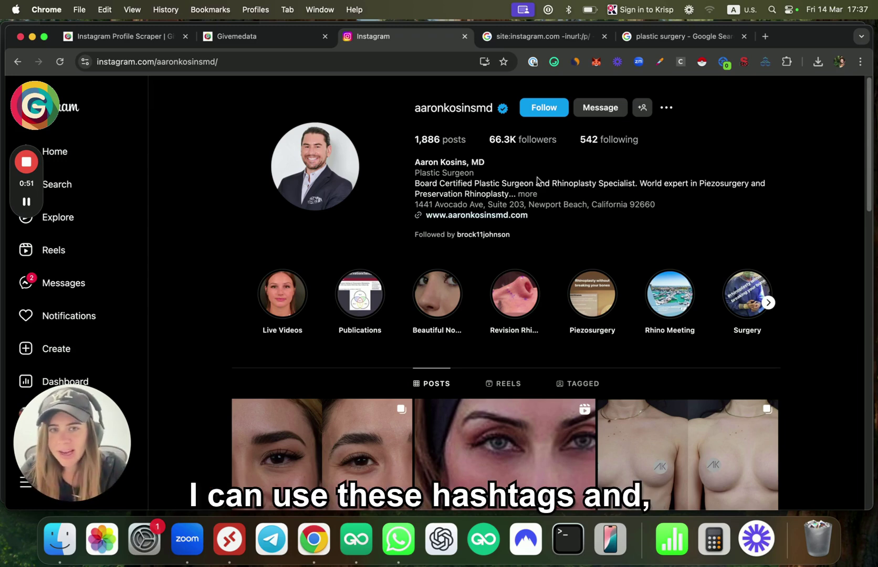
left_click(535, 112)
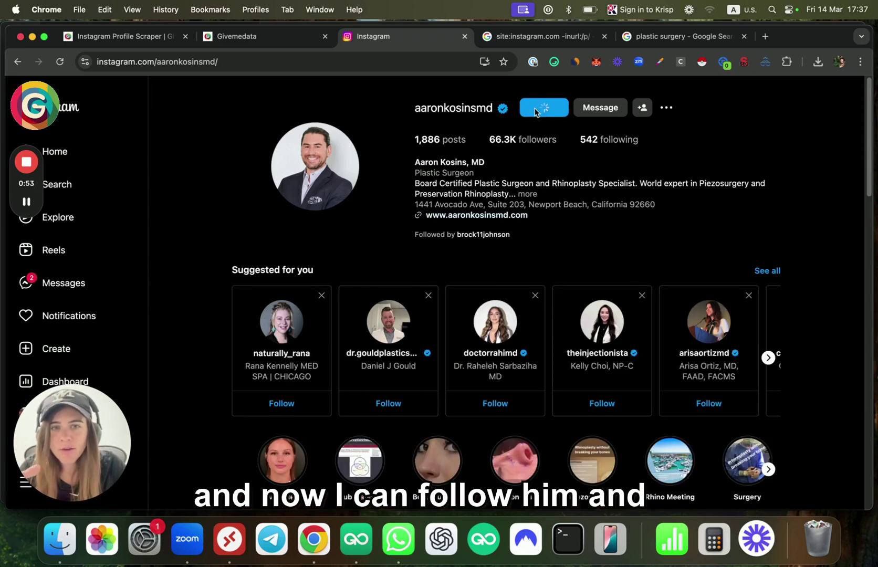
left_click(611, 110)
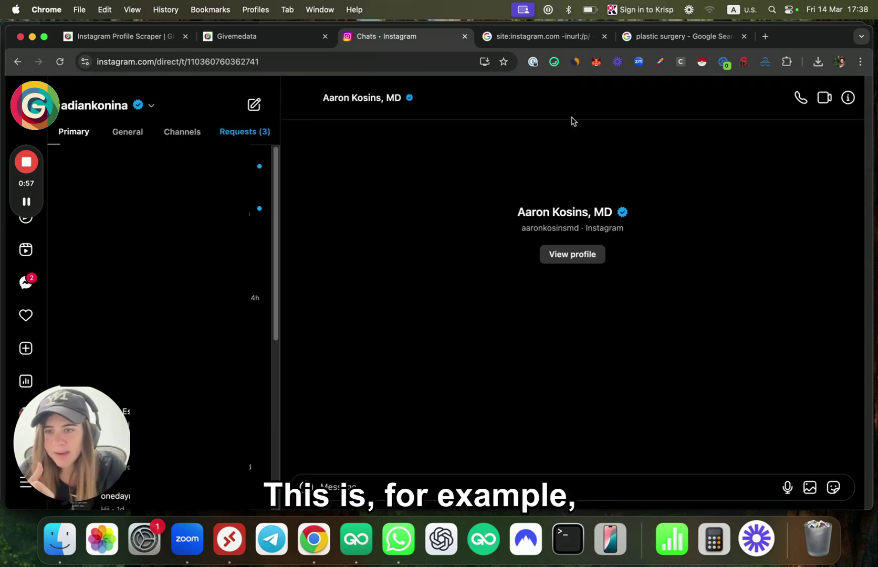
left_click(589, 254)
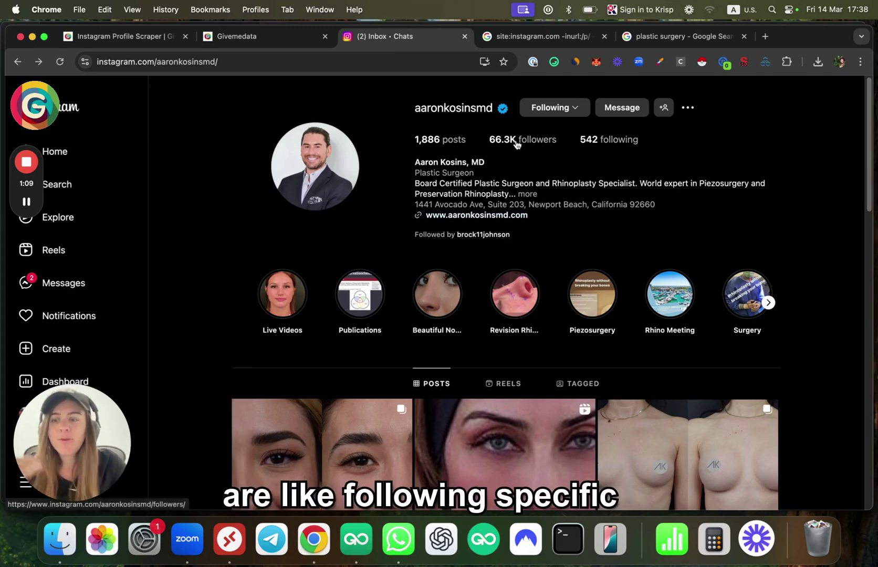
left_click(599, 141)
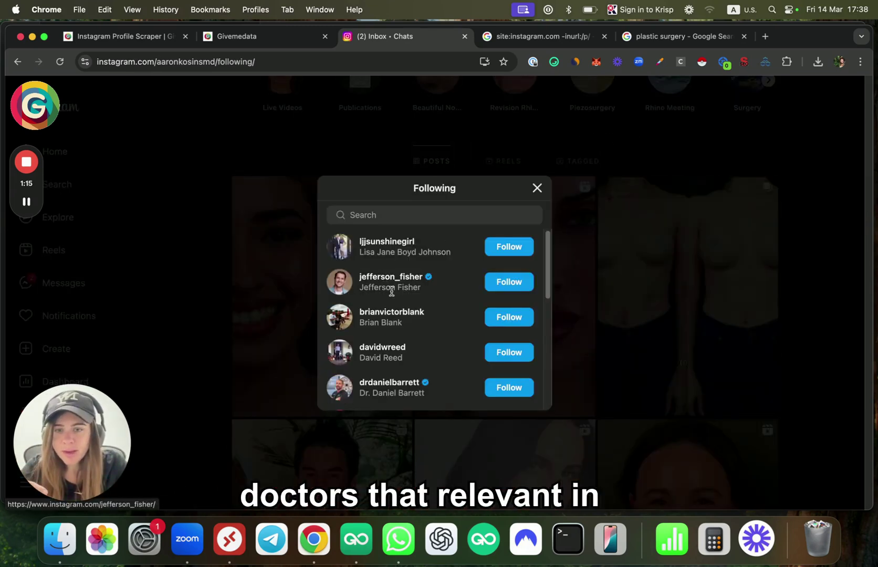
scroll(390, 283, "down", 2)
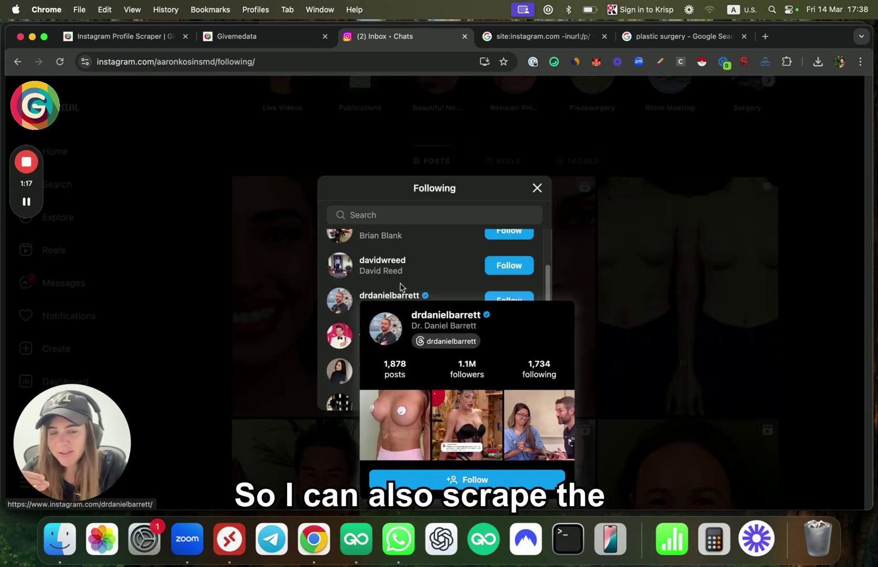
scroll(430, 264, "down", 3)
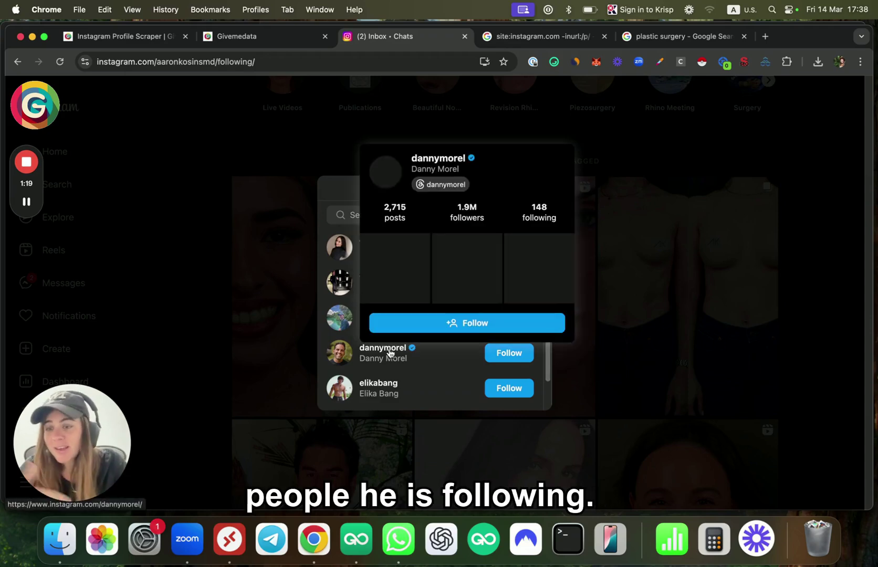
scroll(462, 384, "down", 1)
scroll(461, 374, "down", 2)
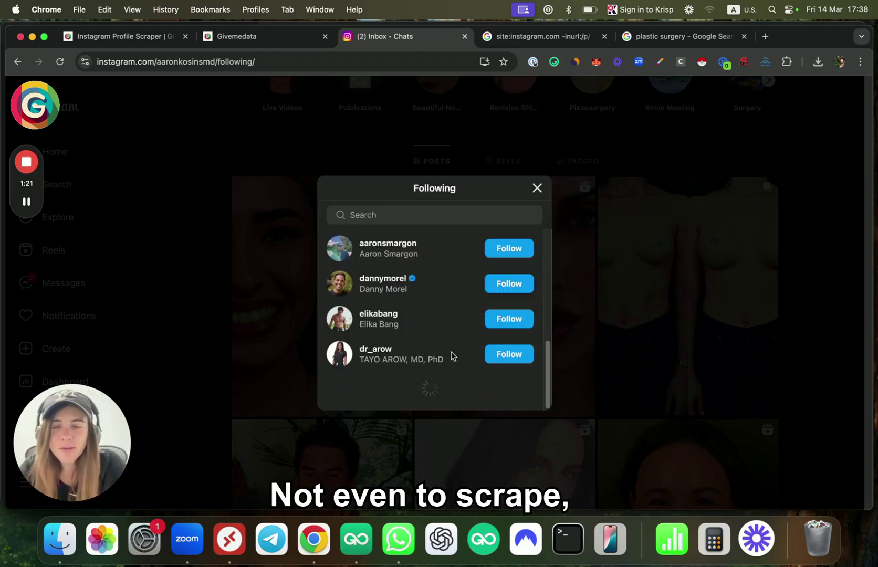
mouse_move(390, 283)
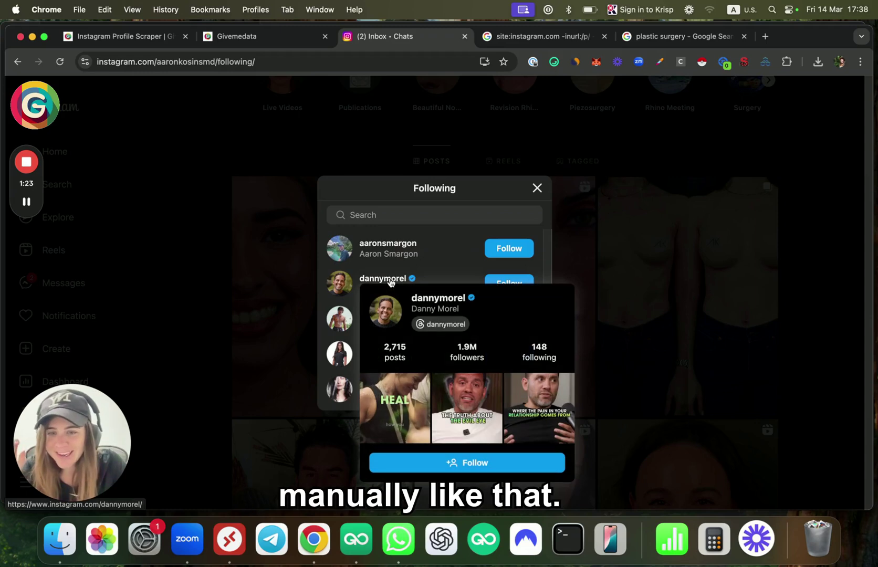
left_click(660, 227)
scroll(503, 229, "up", 3)
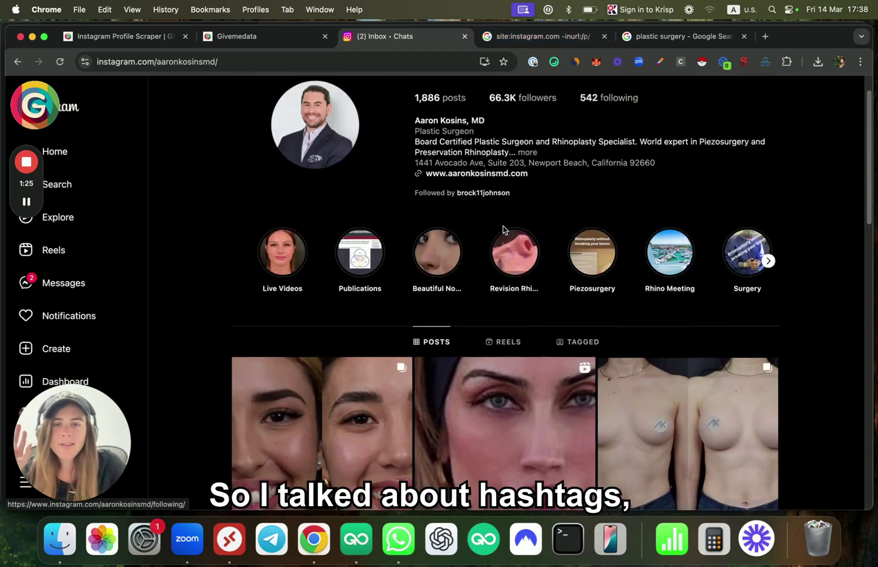
scroll(502, 230, "up", 1)
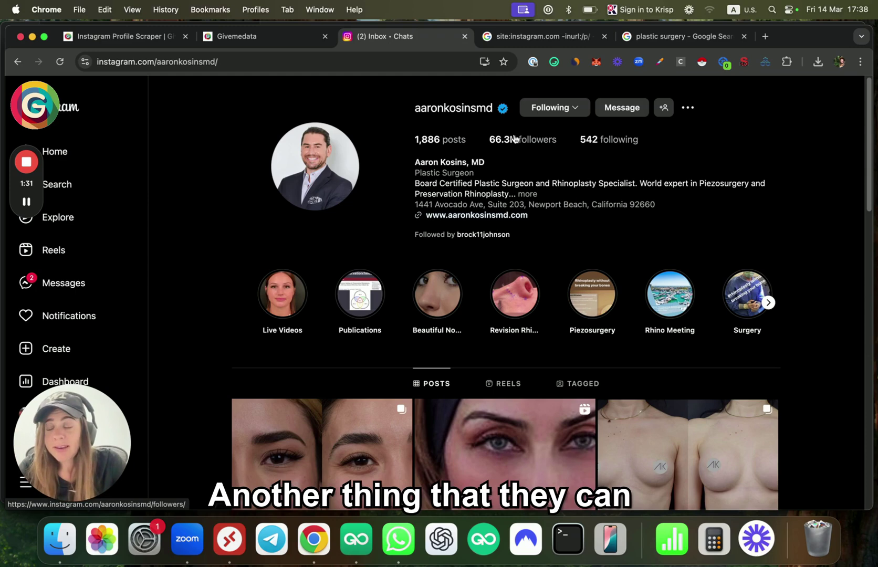
Step: Open the top-left #plasticsurgery post's author profile and glance through its 172K followers list
left_click(18, 64)
left_click(368, 179)
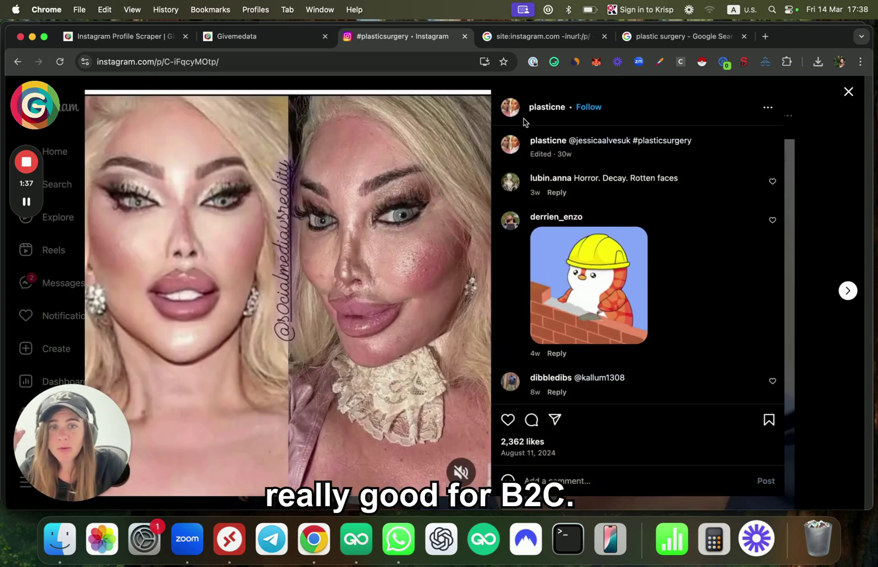
left_click(537, 108)
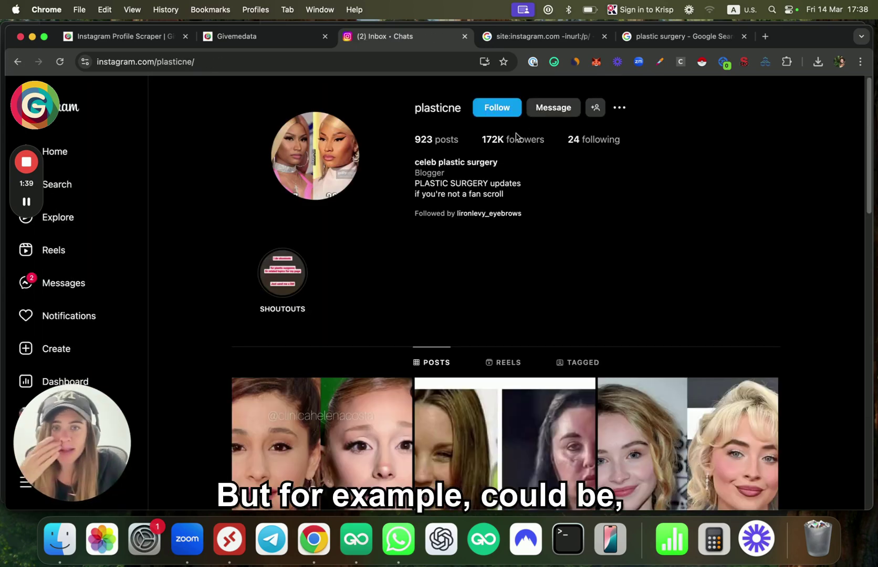
left_click(502, 146)
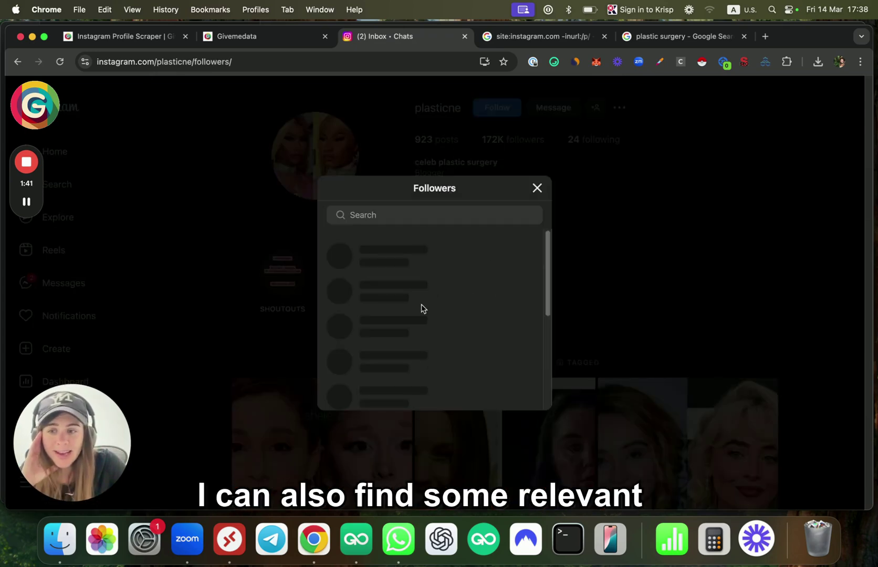
scroll(469, 304, "down", 3)
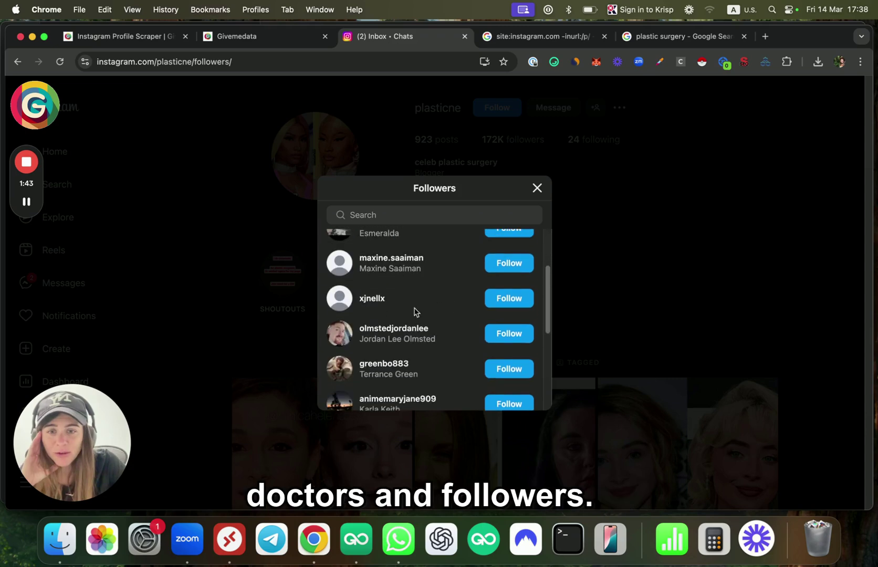
left_click(532, 196)
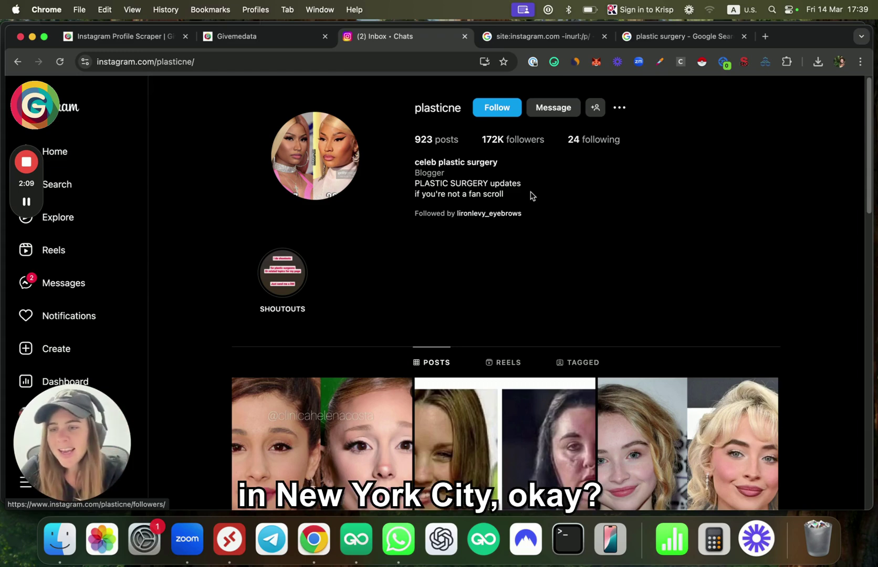
Step: Add an opening quote to the Google query and copy 'Plastic Surgeon' from an Instagram bio
left_click(541, 36)
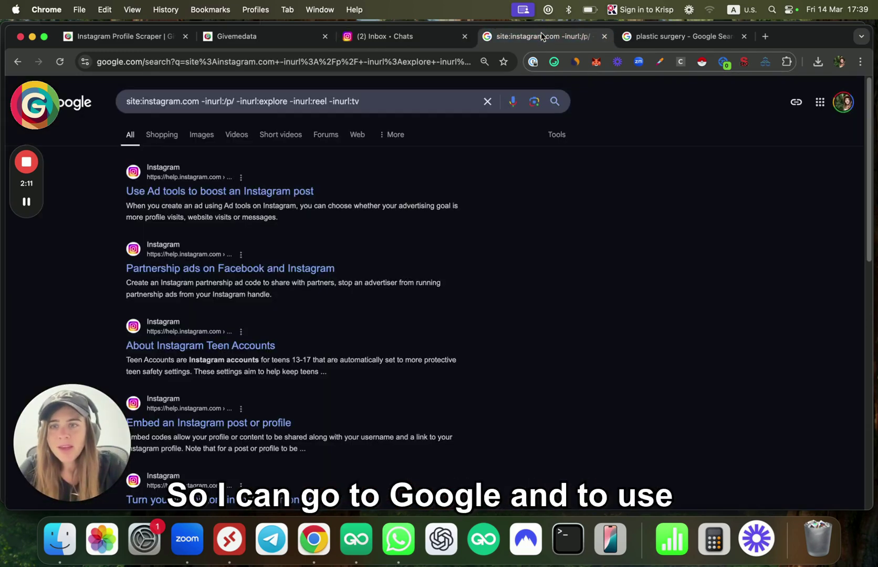
left_click_drag(121, 99, 464, 125)
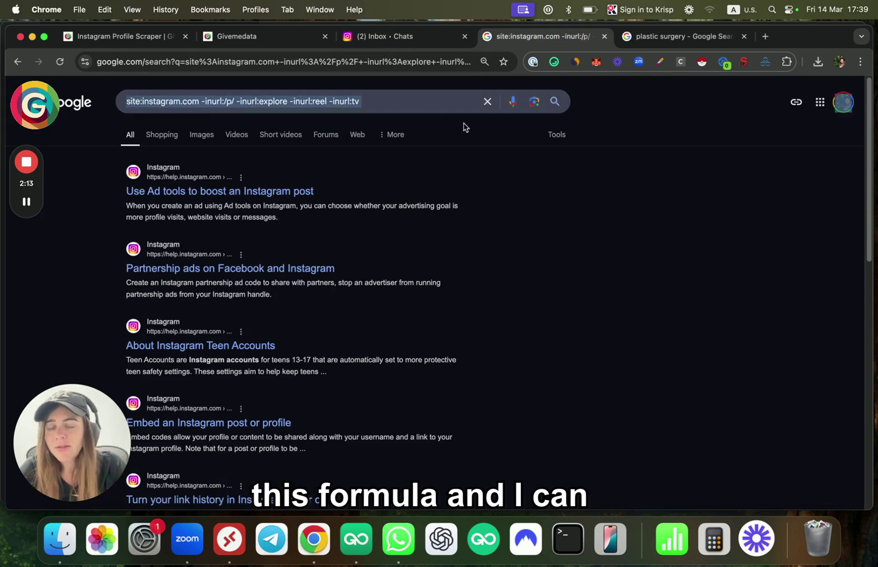
type("\"")
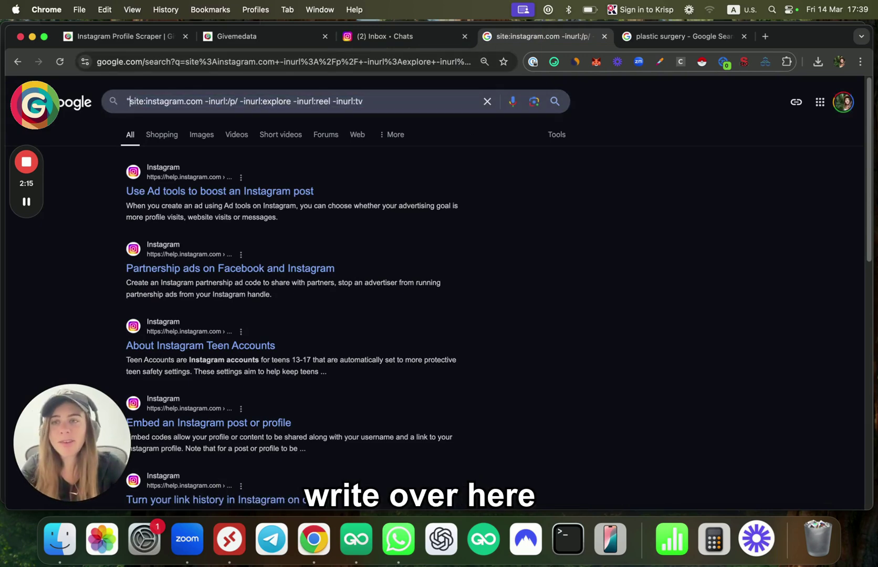
left_click(440, 41)
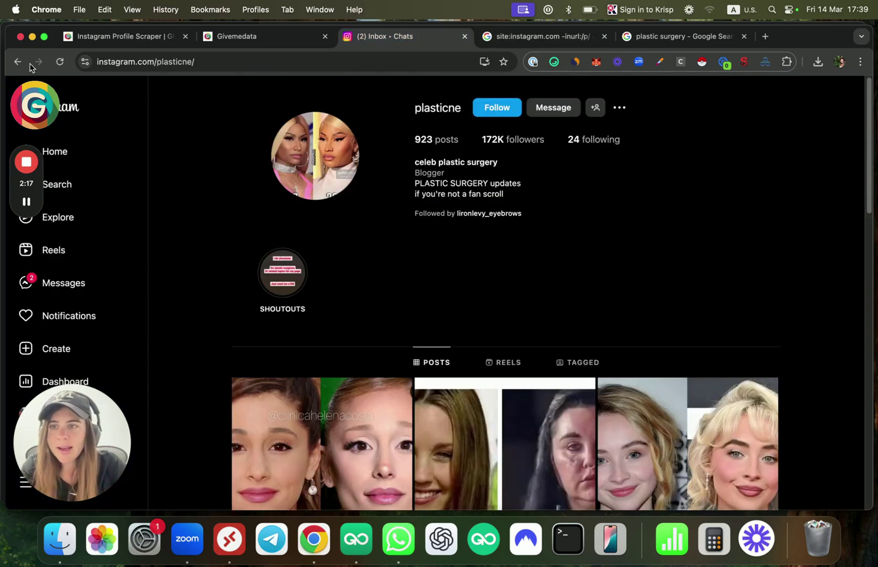
left_click(18, 63)
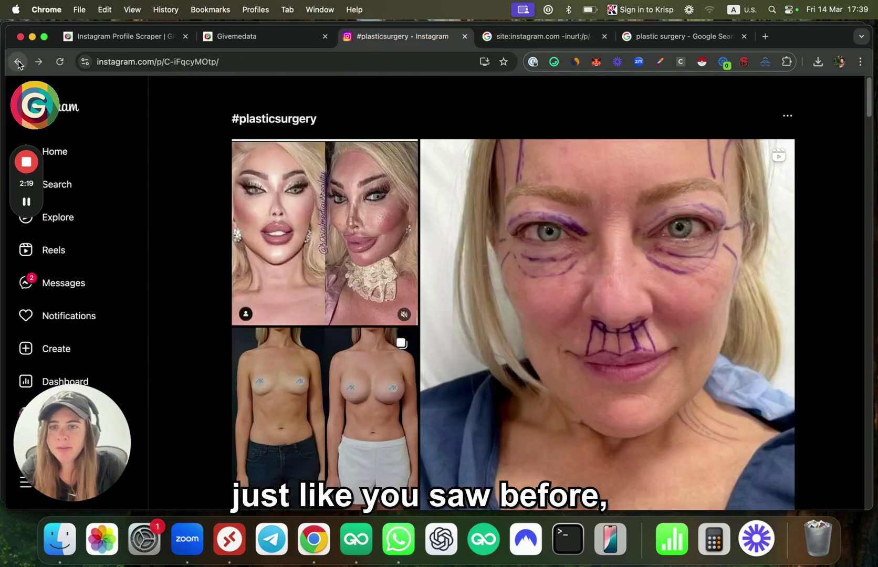
left_click(352, 385)
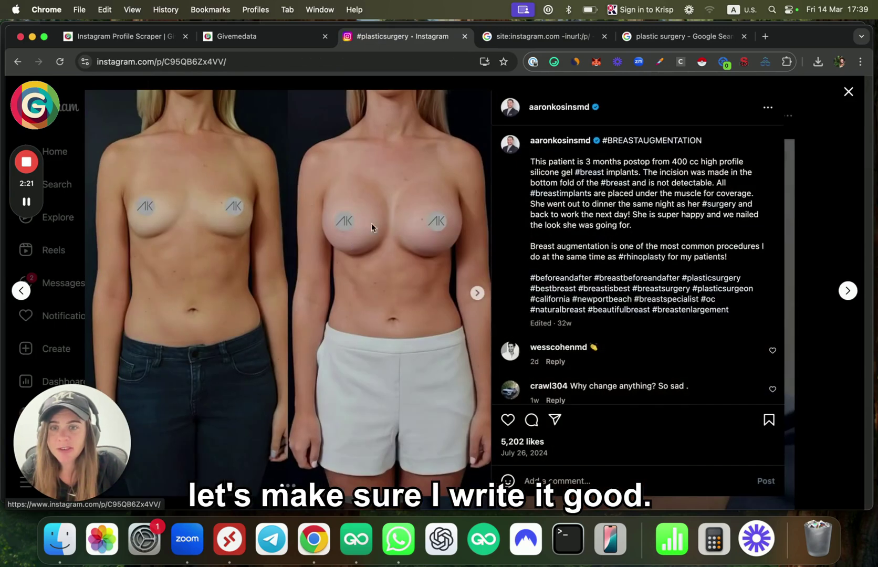
left_click(572, 142)
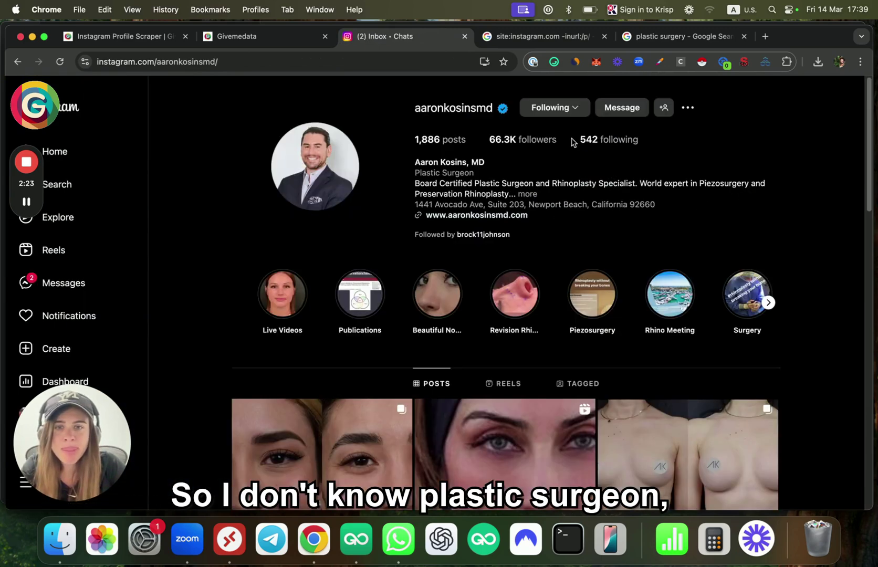
left_click_drag(414, 172, 481, 178)
key("cmd+c")
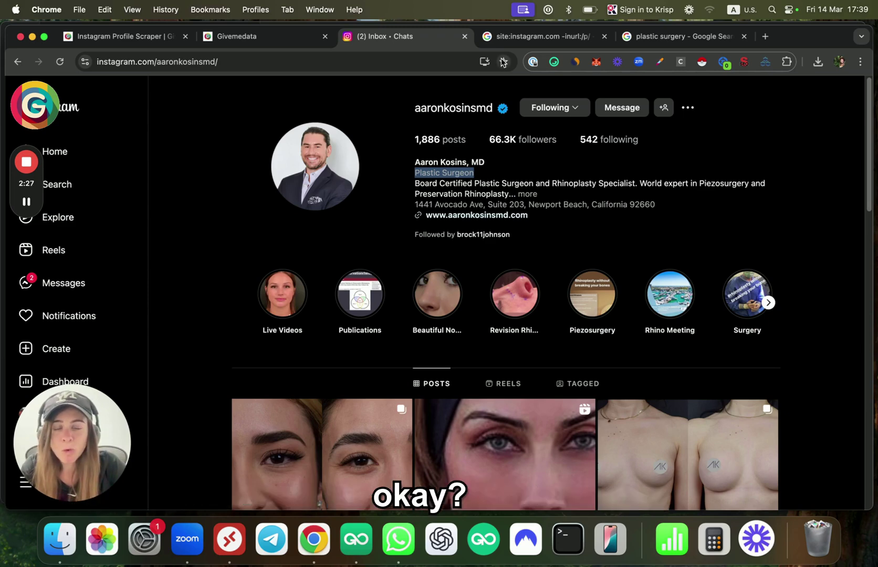
Step: Insert "Plastic Surgeon" into the Google query and append + "new york"
left_click(530, 36)
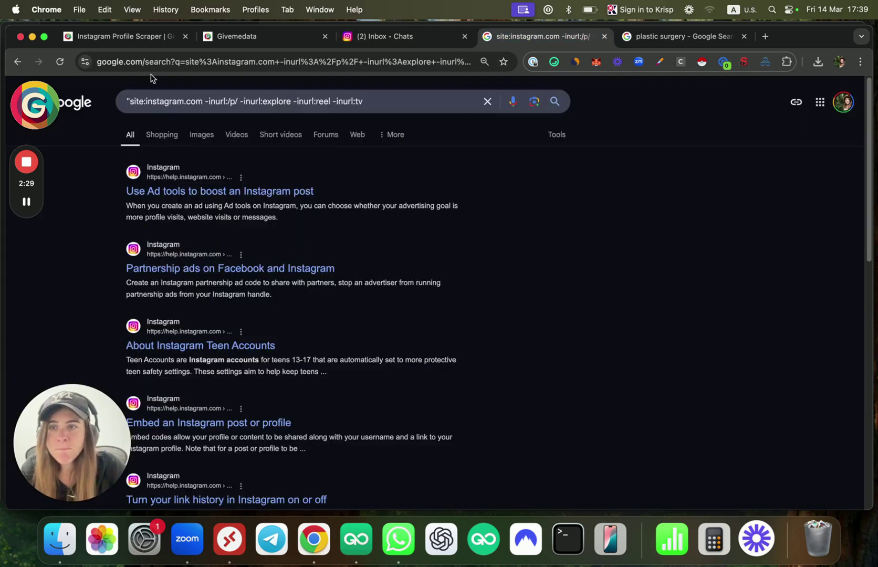
left_click(129, 101)
key("cmd+v")
type("\" +")
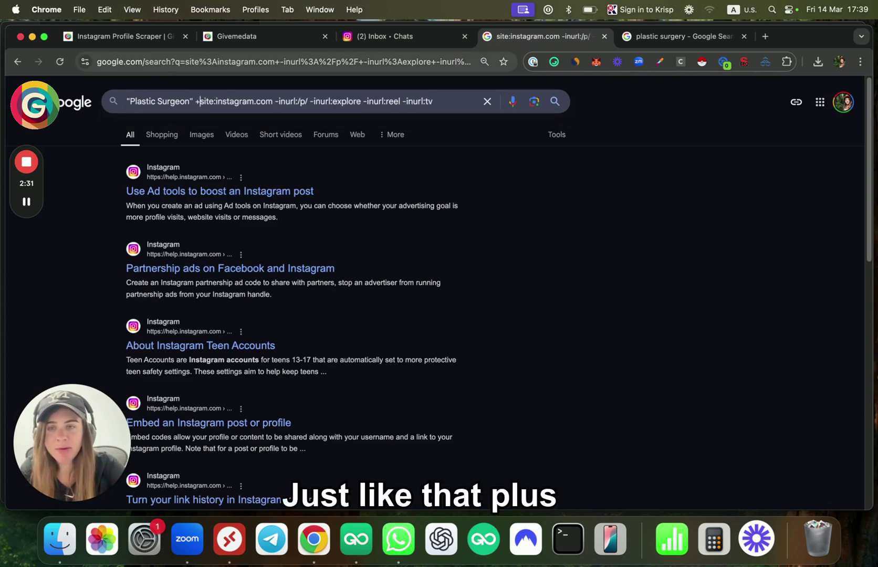
type(" \"")
type("new york\"")
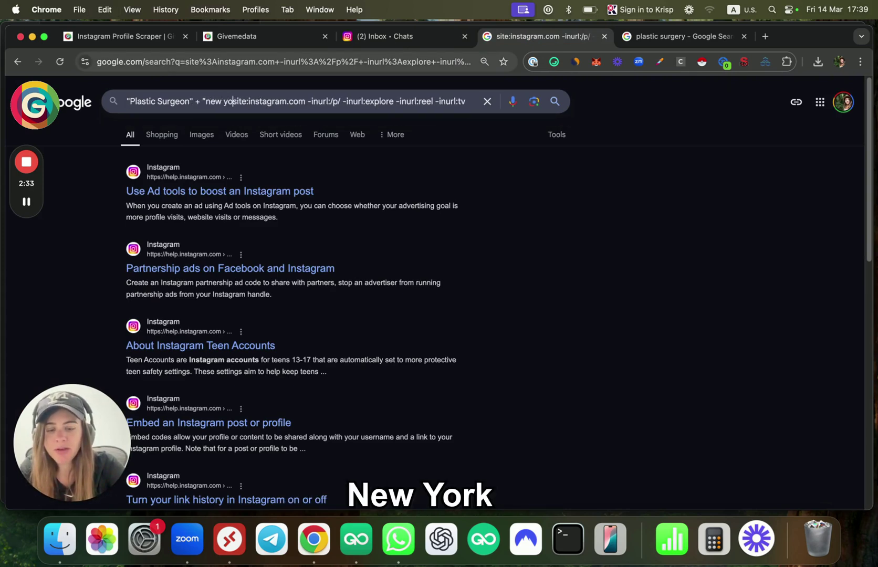
Step: Run the New York search and open the first surgeon's profile in a new tab
key("Return")
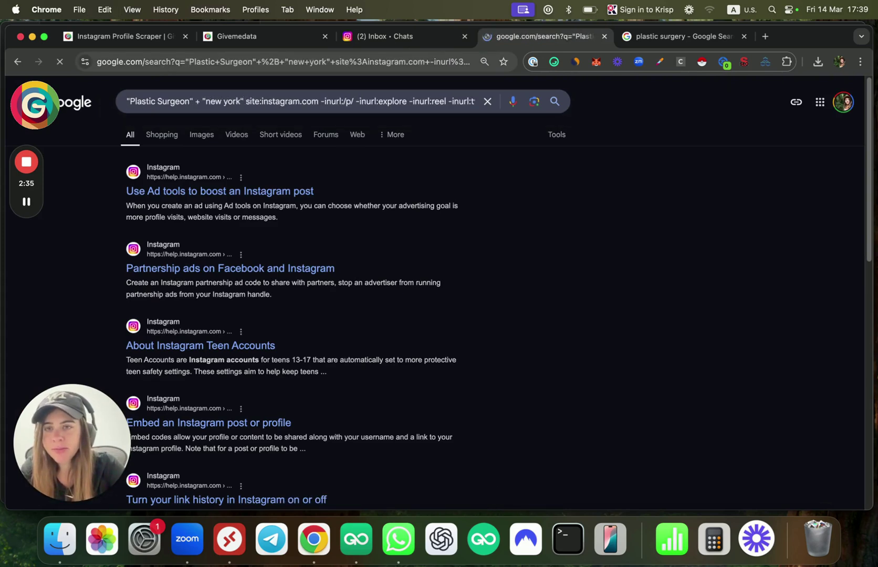
right_click(173, 197)
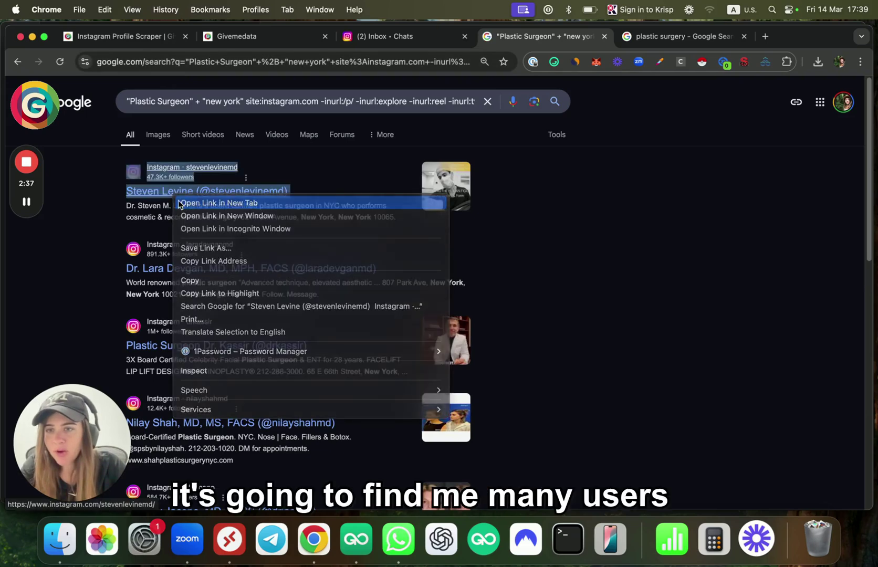
left_click(181, 203)
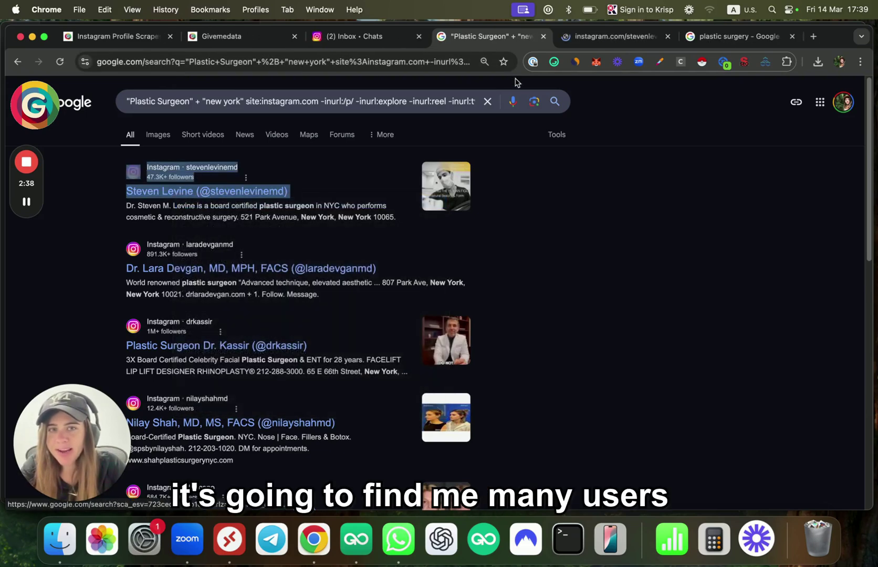
left_click(587, 37)
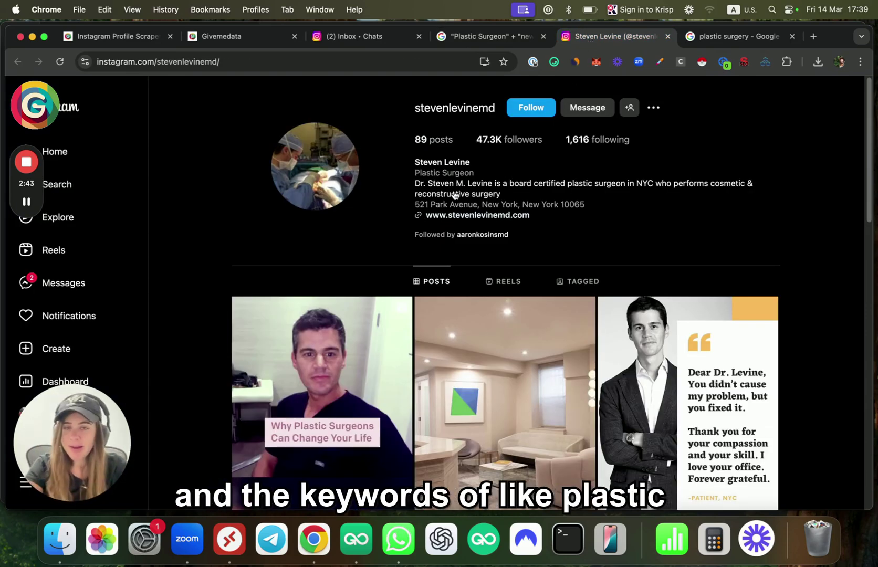
left_click(488, 40)
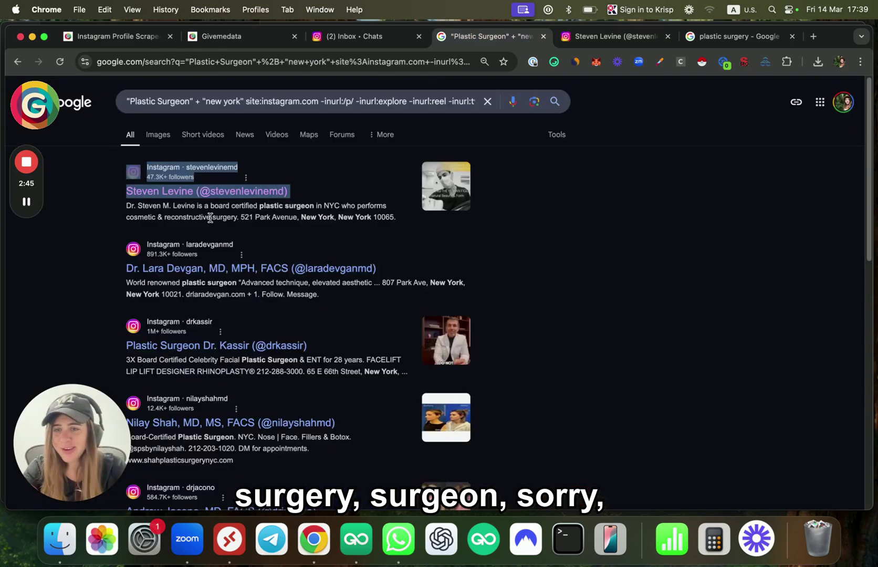
Step: Open the second result in a new tab, read its full bio, then revisit the first profile
right_click(209, 273)
right_click(212, 269)
left_click(216, 276)
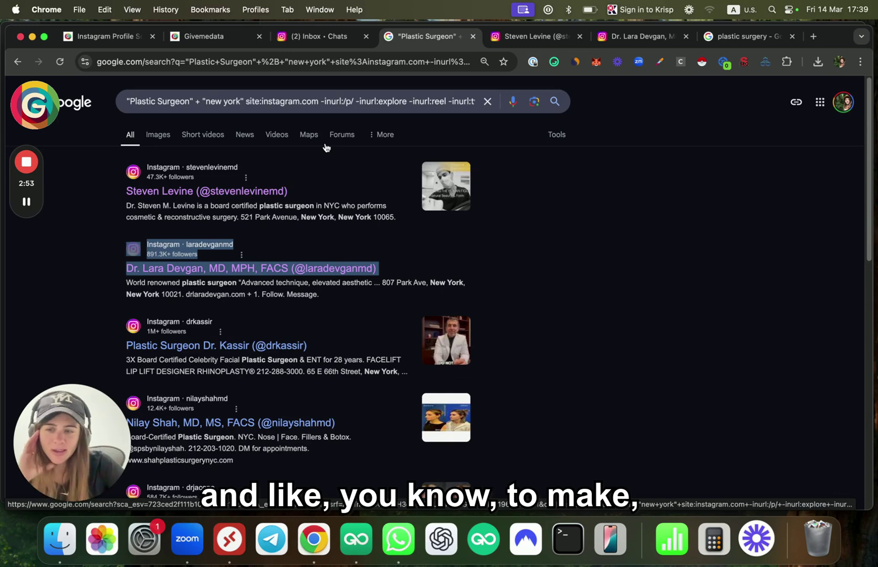
scroll(417, 276, "down", 5)
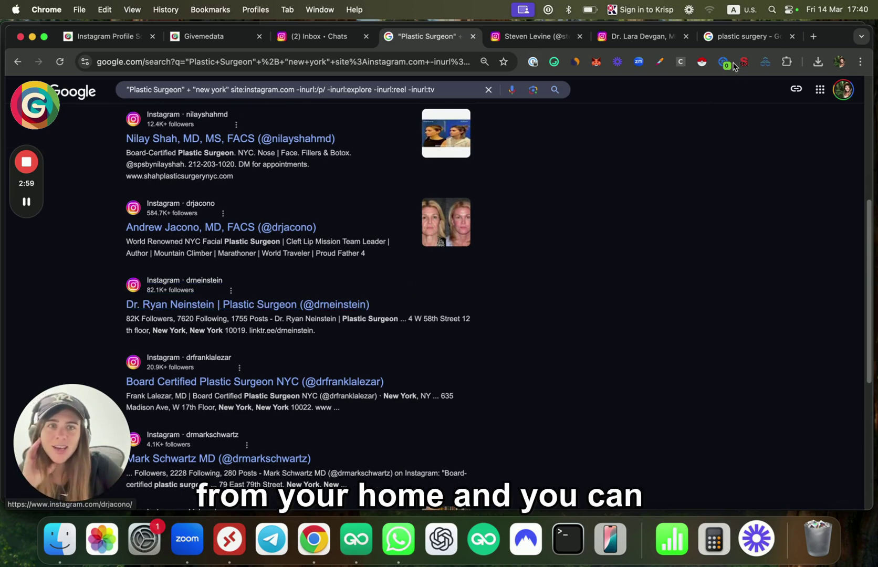
left_click(635, 36)
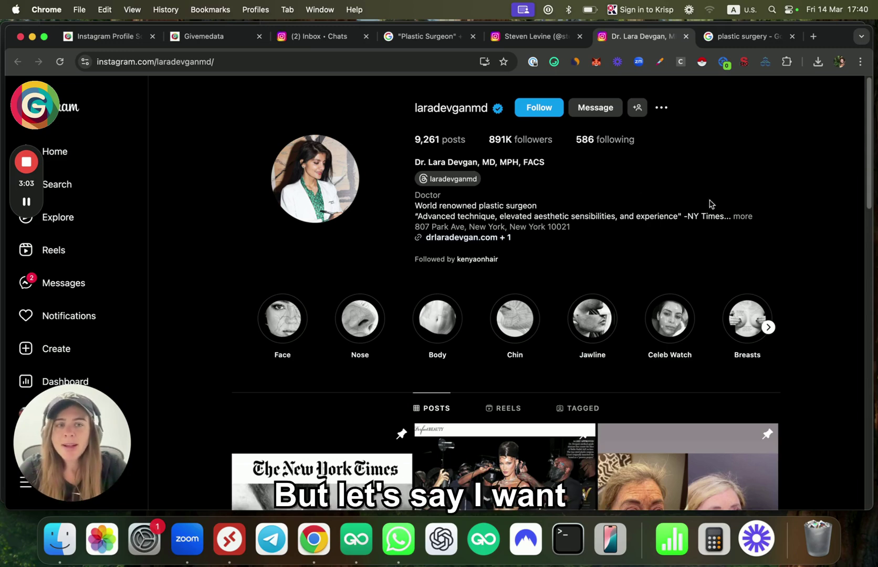
left_click(738, 216)
scroll(729, 219, "down", 3)
scroll(713, 212, "down", 2)
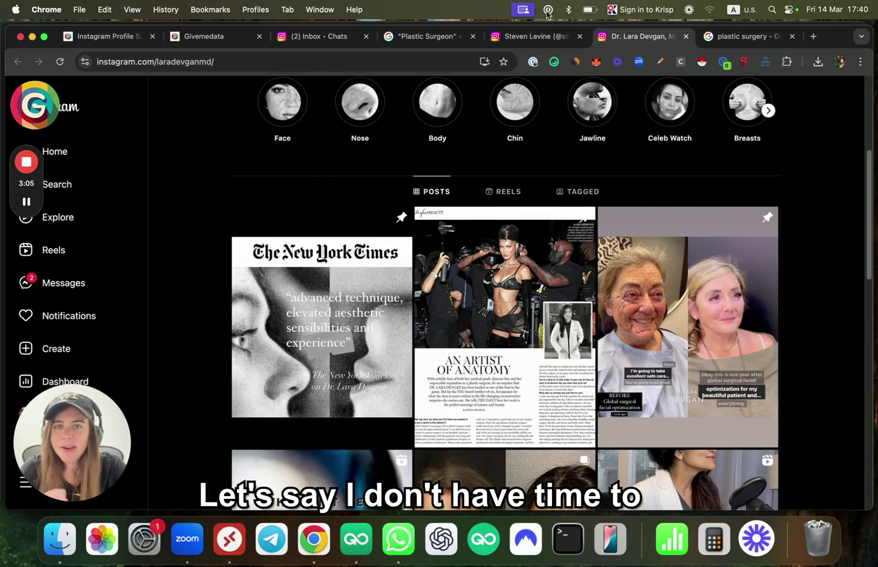
left_click(531, 37)
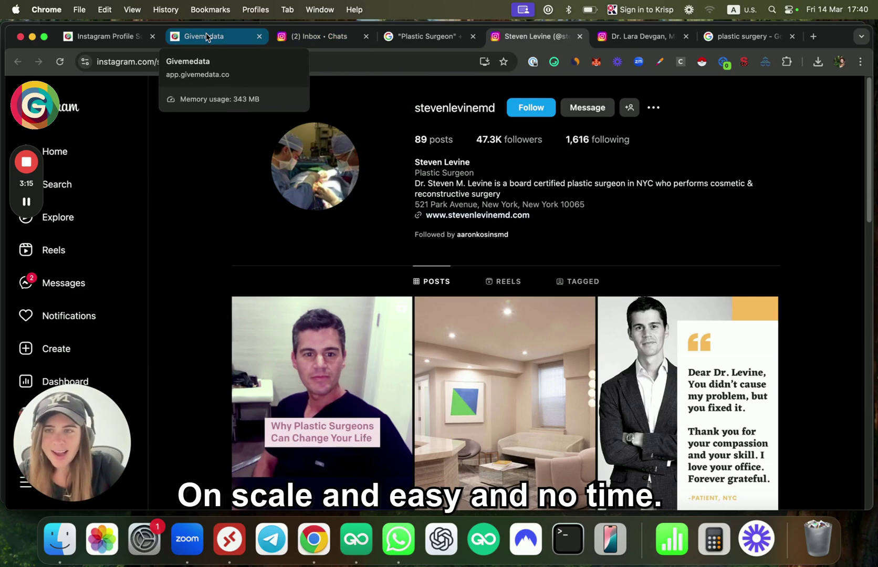
Step: Choose Hashtags on GiveMeData's New Extraction page, then return to the surgeon's Instagram profile
left_click(139, 38)
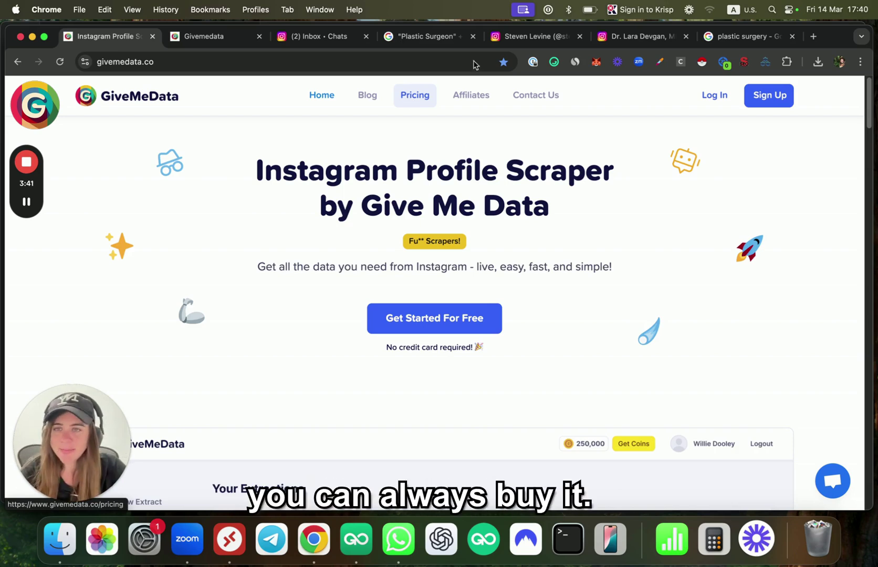
left_click(214, 36)
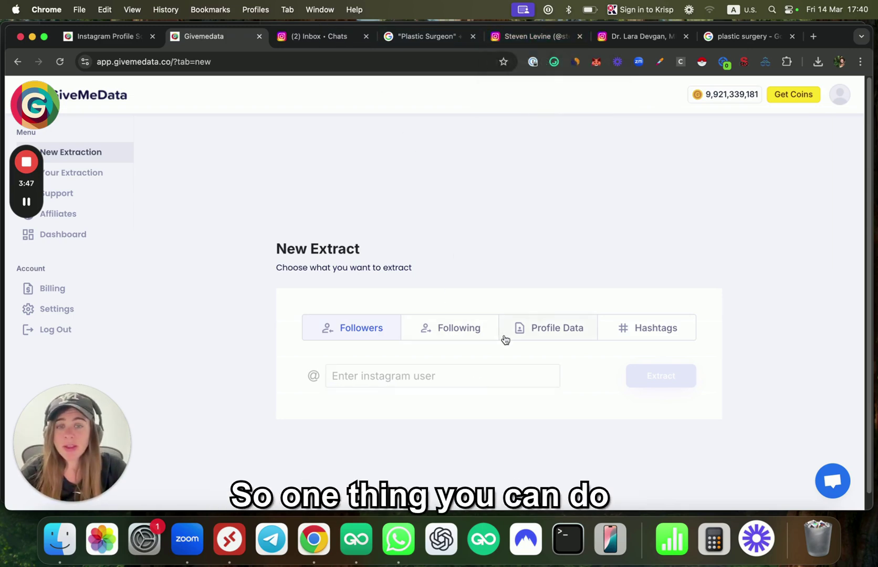
left_click(620, 332)
left_click(503, 368)
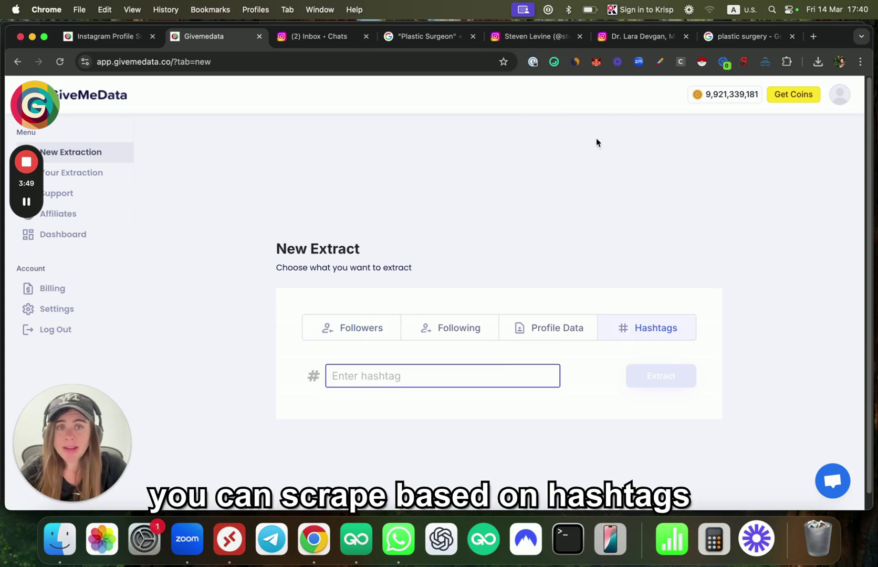
left_click(541, 38)
Step: Copy 'plasticsurgery' and search Instagram for #plasticsurgery, confirming it has 8M posts
left_click(86, 185)
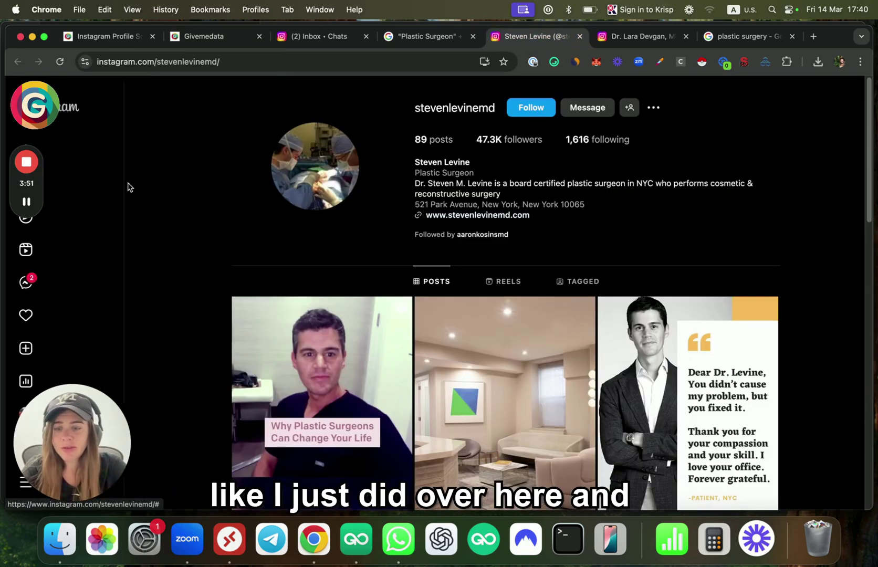
type("#")
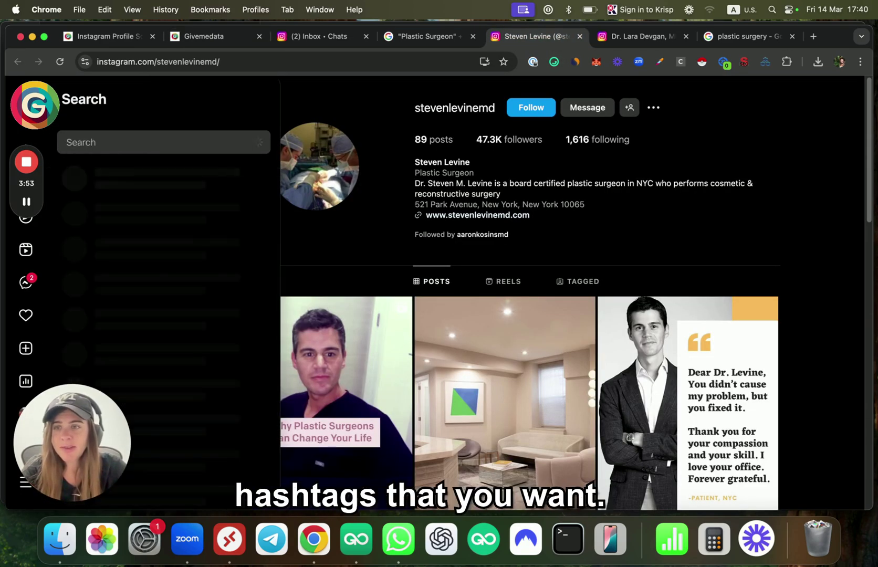
left_click(142, 223)
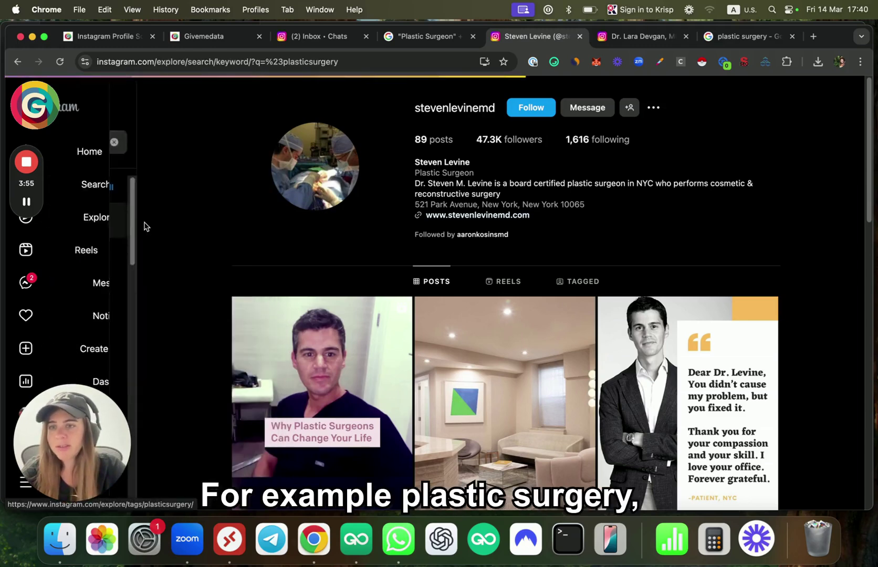
double_click(284, 122)
key("super+c")
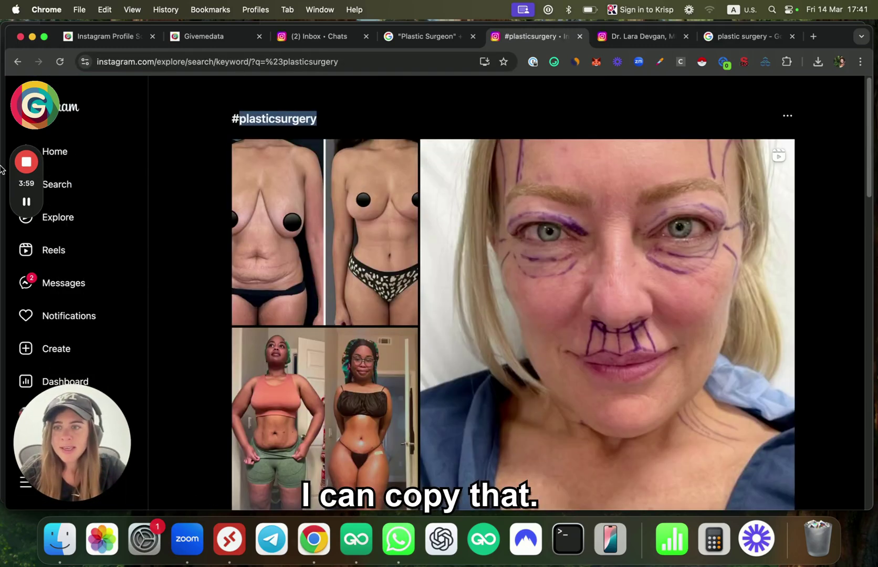
left_click(121, 186)
key("super+v")
left_click(63, 140)
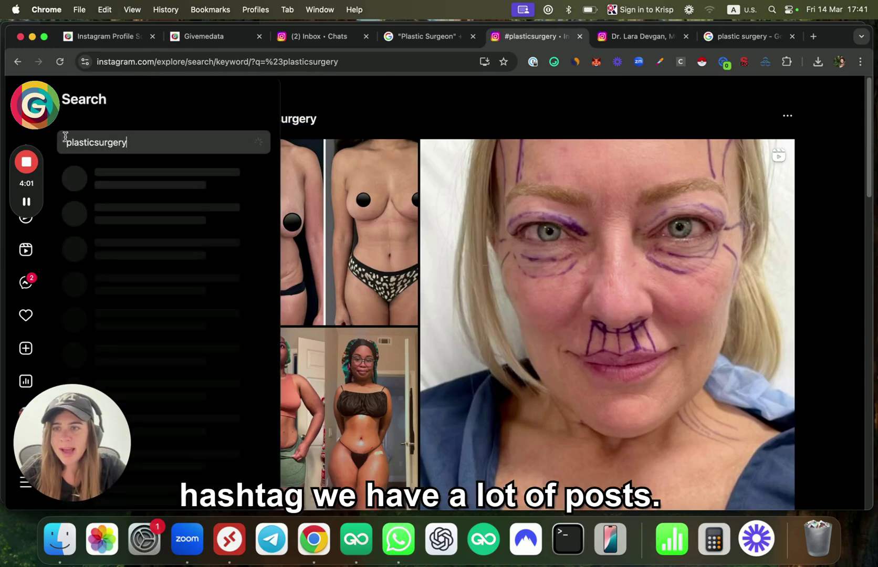
type("#")
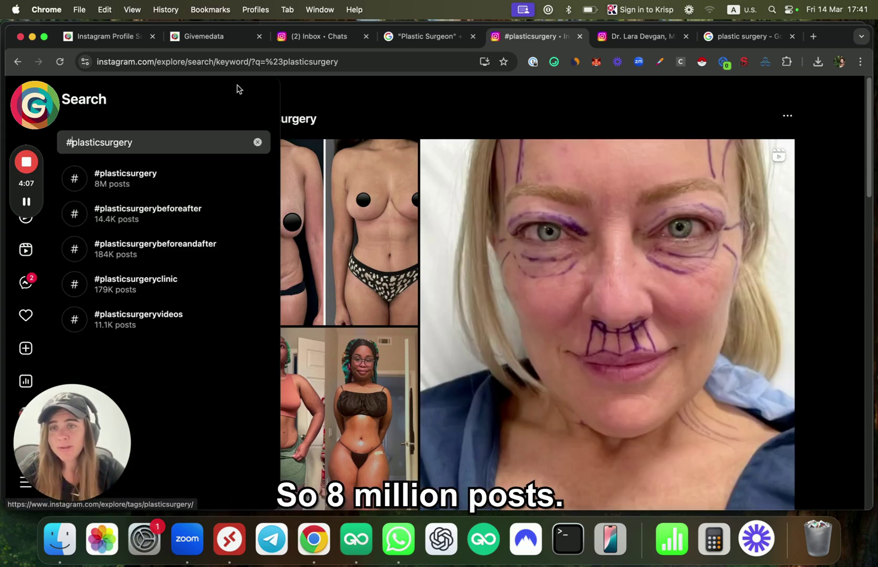
left_click(231, 37)
Step: Enter 'plasticsurgery' as the hashtag and submit a 5-user extraction
type("v")
key("BackSpace")
key("super+v")
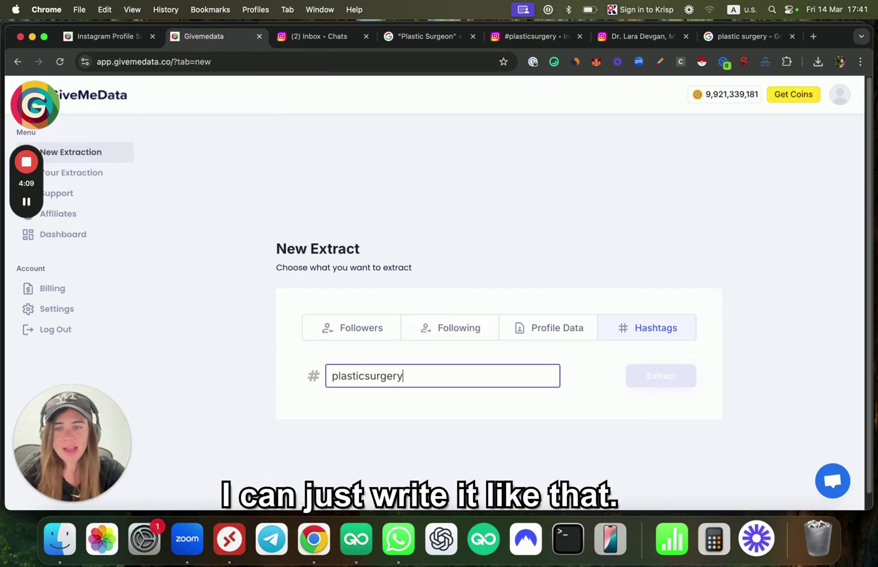
left_click(486, 286)
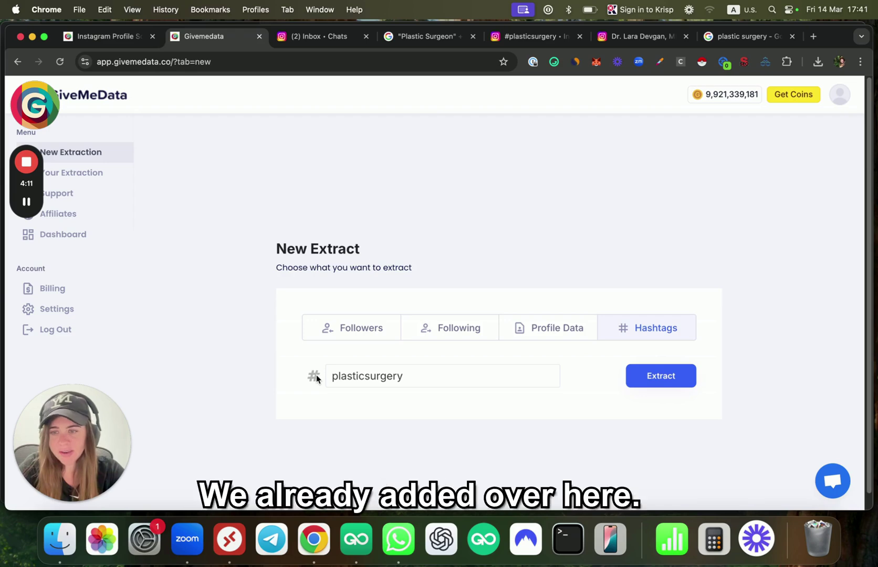
left_click(659, 385)
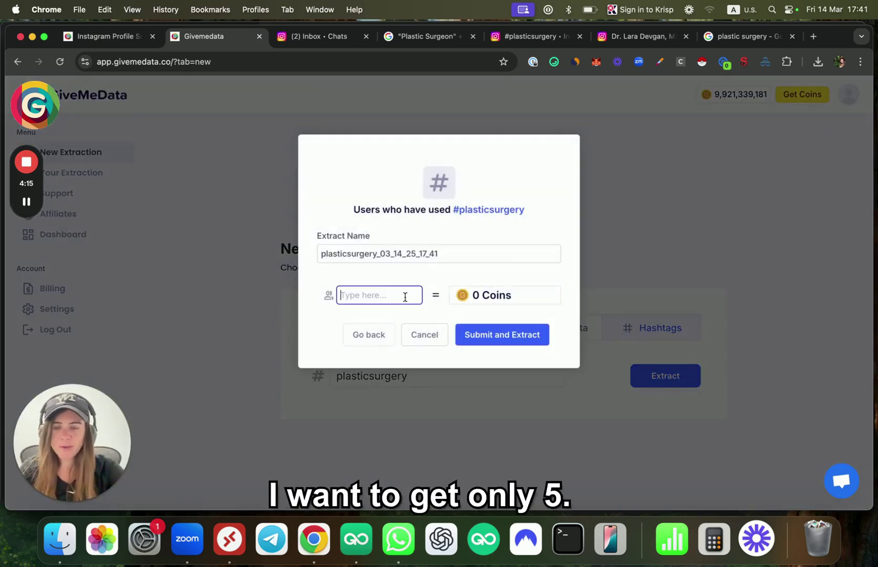
type("5")
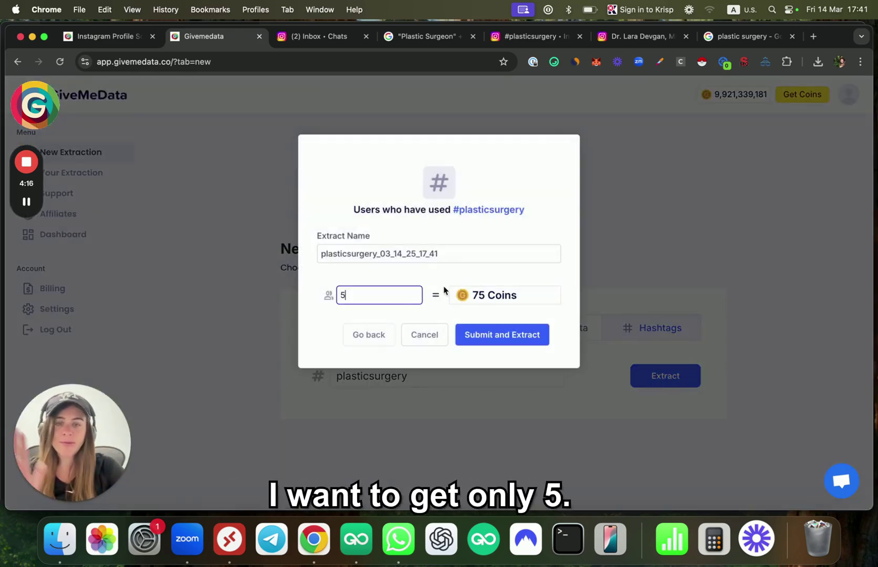
left_click(511, 338)
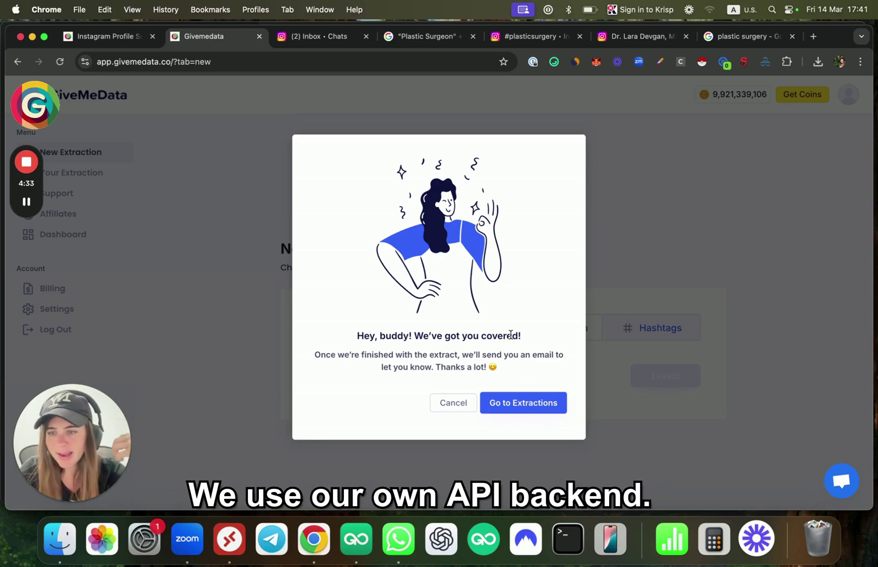
Step: Download the finished plasticsurgery extraction CSV and open it in Numbers
left_click(531, 402)
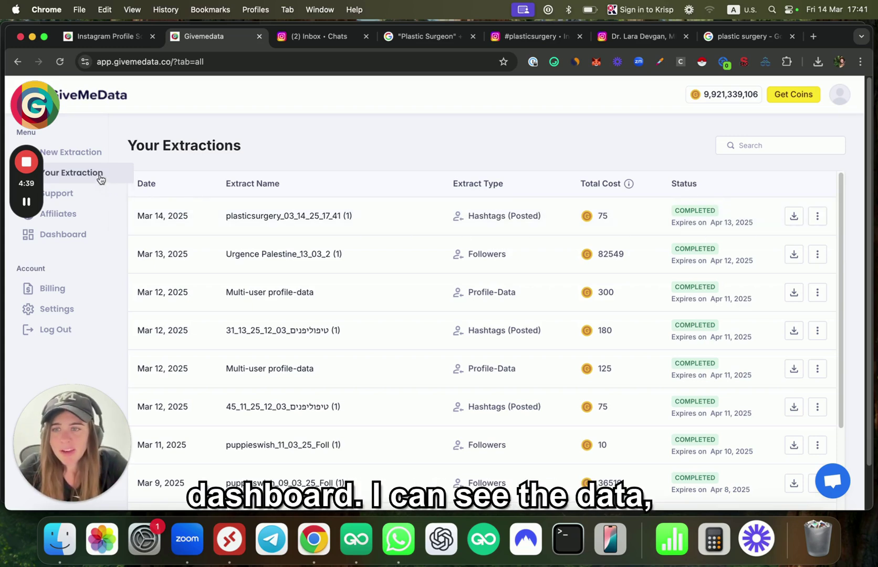
left_click(795, 217)
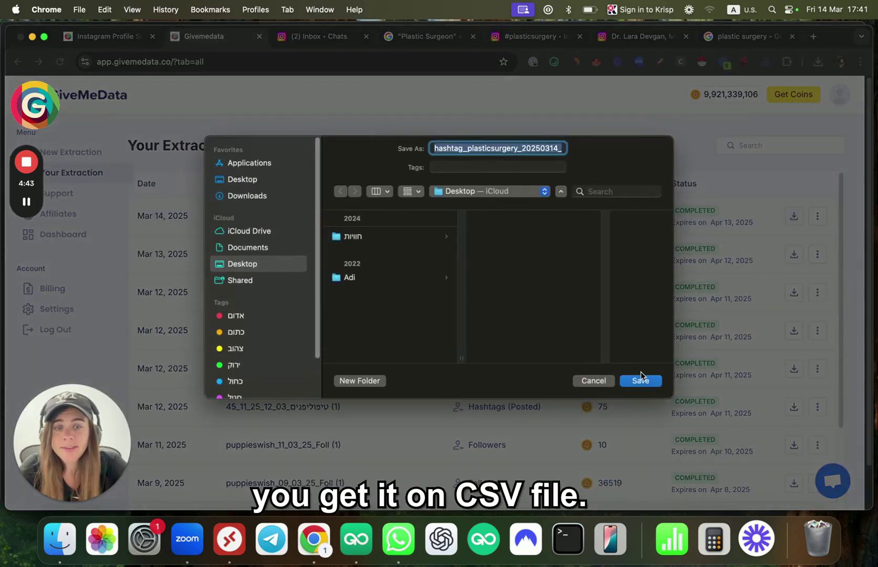
left_click(641, 377)
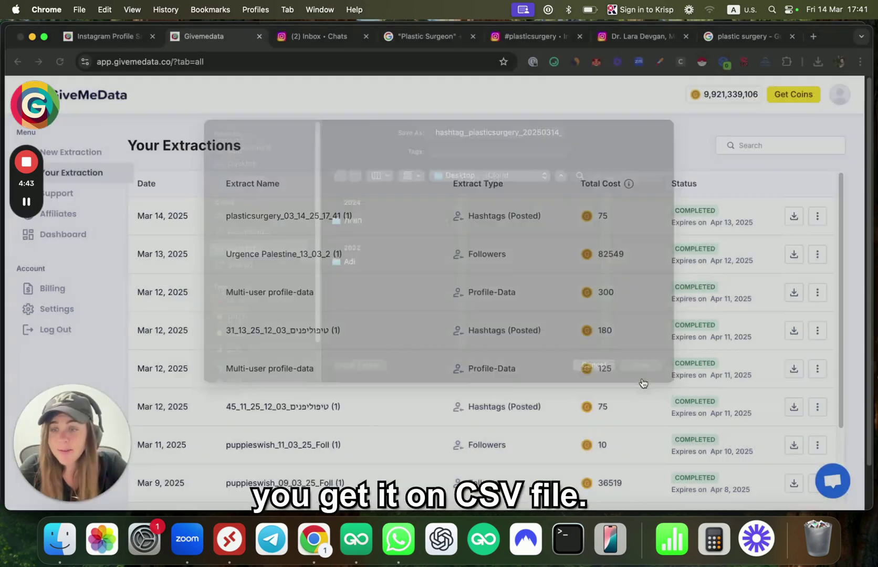
left_click(806, 94)
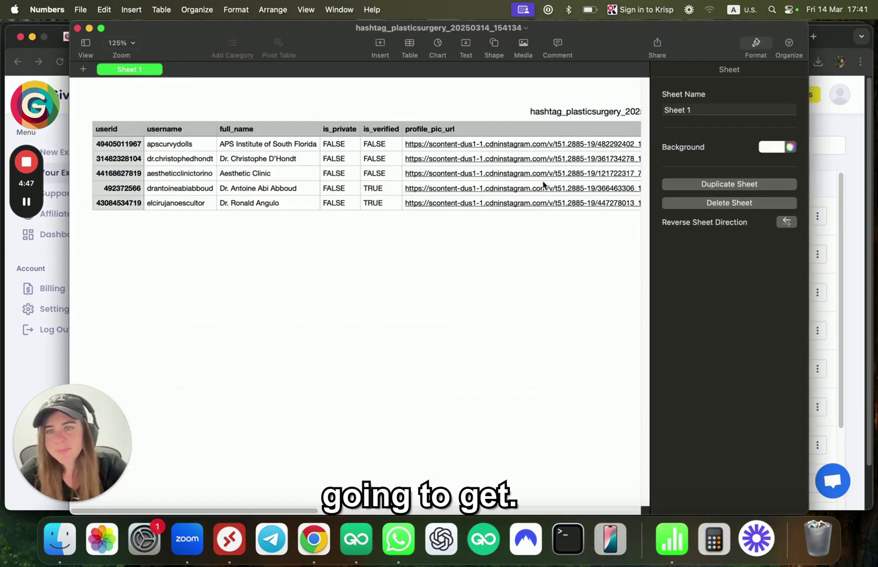
Step: Review the five usernames, full_name, is_private and is_verified columns, then open the first profile_pic_url link
left_click(177, 147)
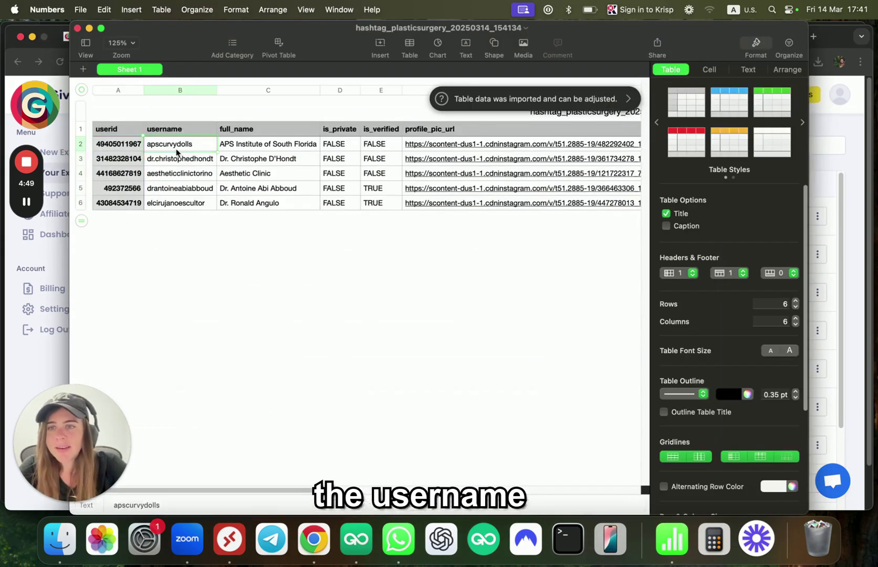
left_click_drag(177, 152, 178, 206)
left_click_drag(250, 145, 260, 203)
left_click_drag(347, 141, 347, 201)
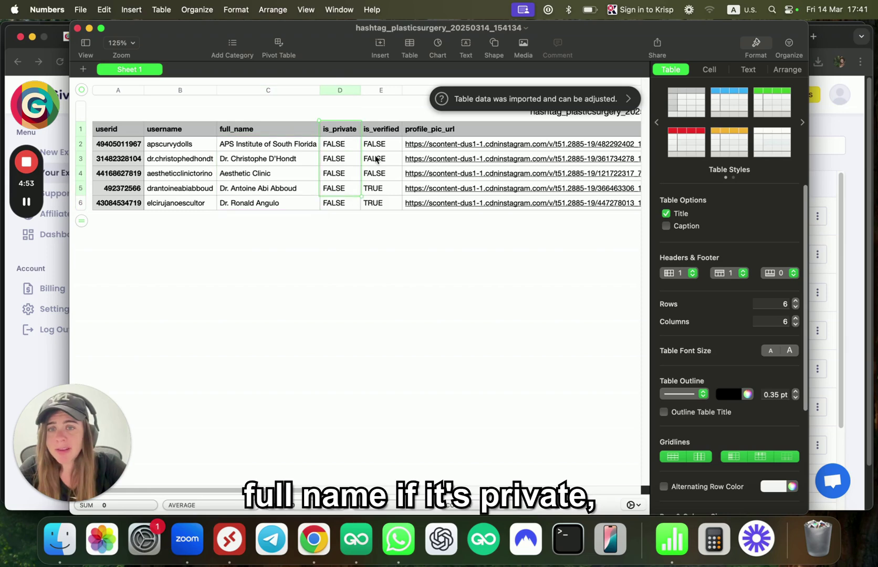
left_click_drag(374, 145, 385, 217)
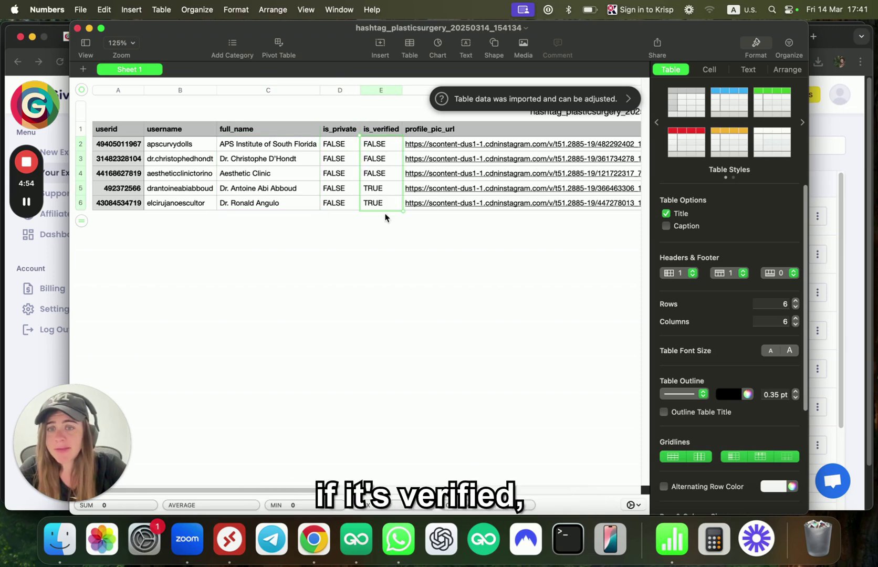
left_click(447, 145)
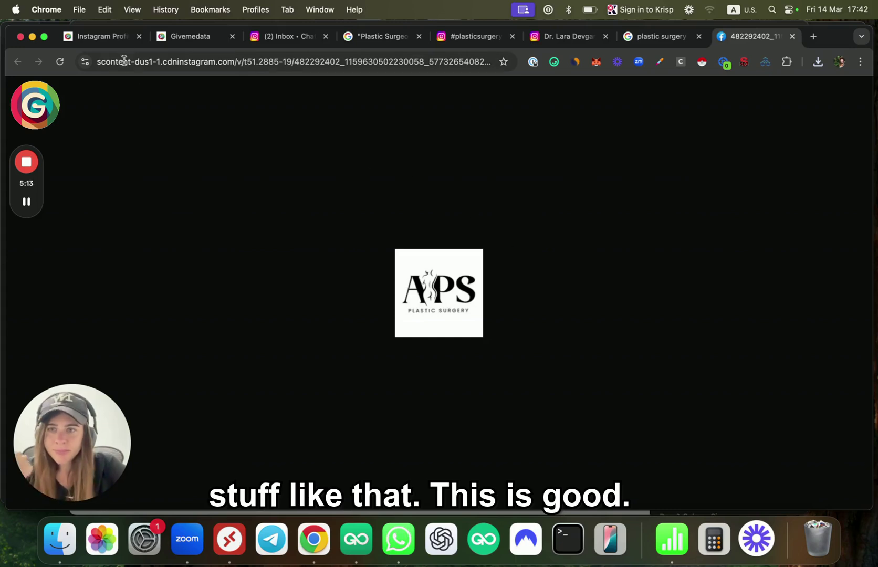
Step: Submit a Profile Data extraction for the 5 users from the uploaded CSV
left_click(189, 36)
left_click(68, 159)
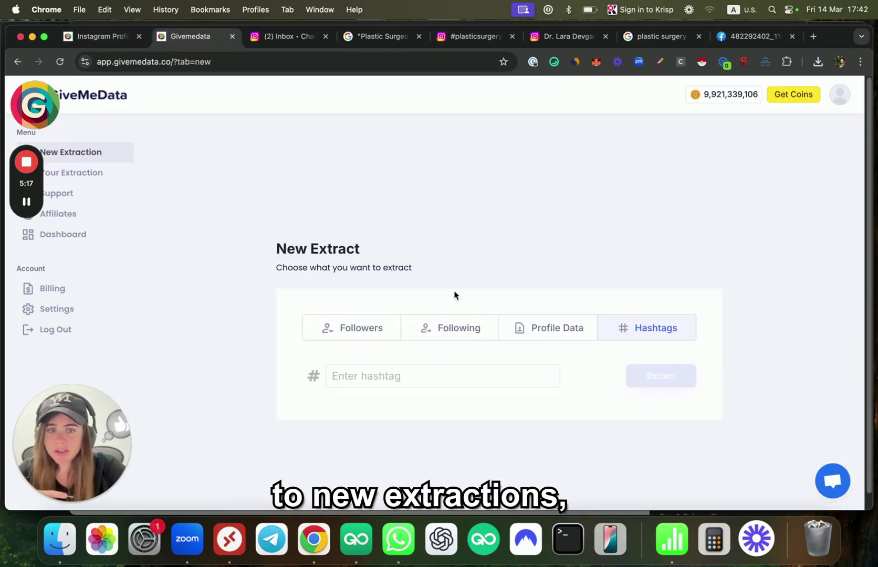
left_click(540, 327)
scroll(478, 373, "down", 3)
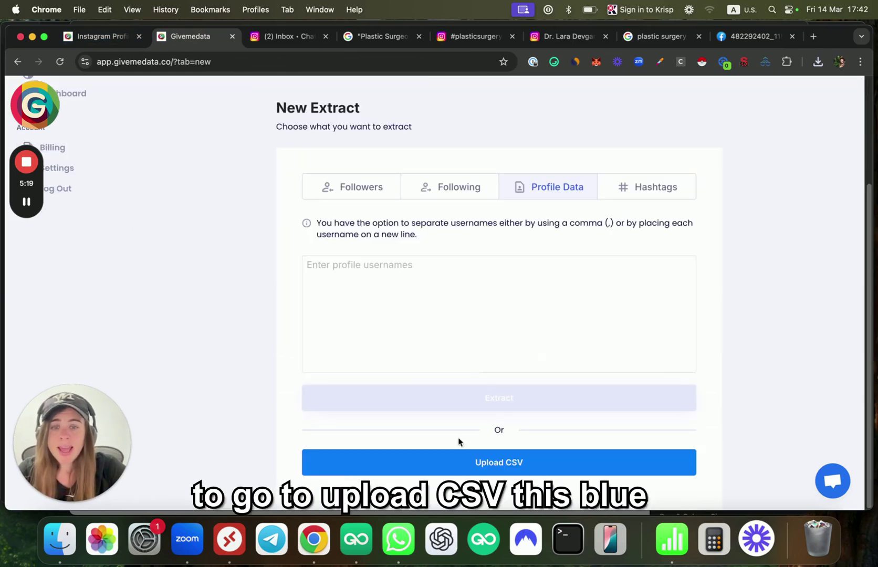
left_click(471, 469)
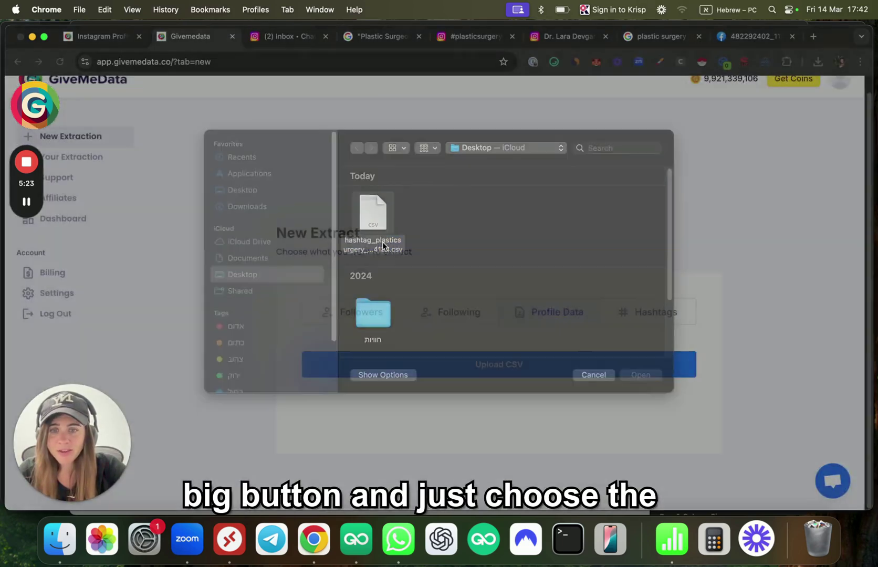
double_click(383, 242)
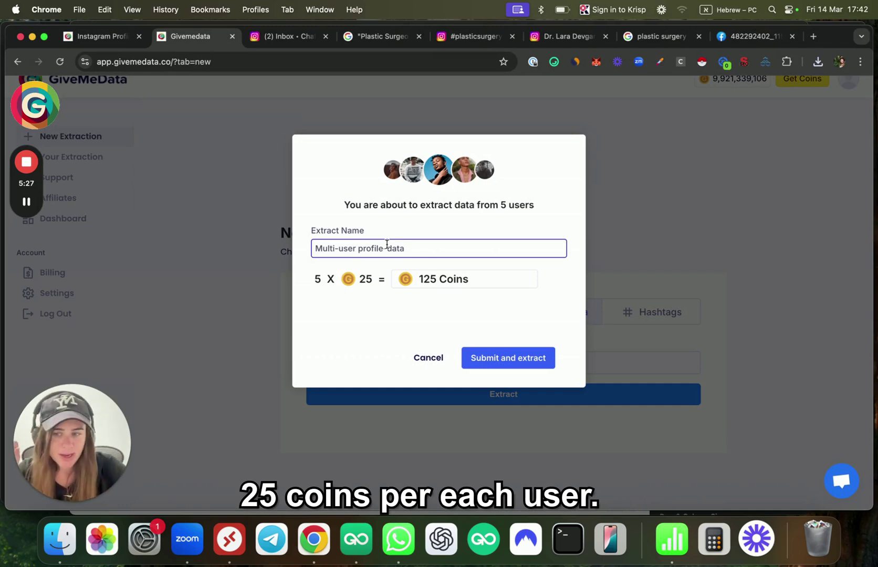
left_click(522, 359)
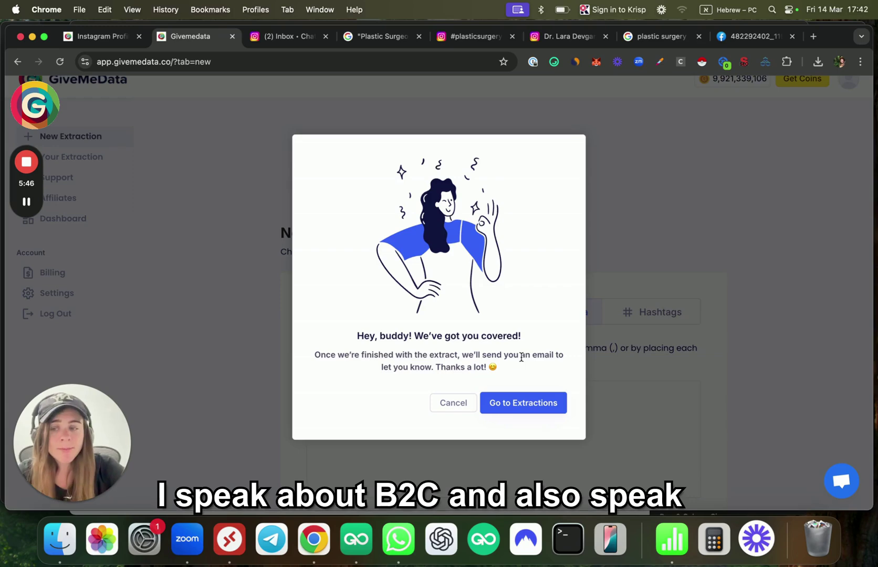
Step: Download the finished profile-data results and open them in Numbers
left_click(523, 408)
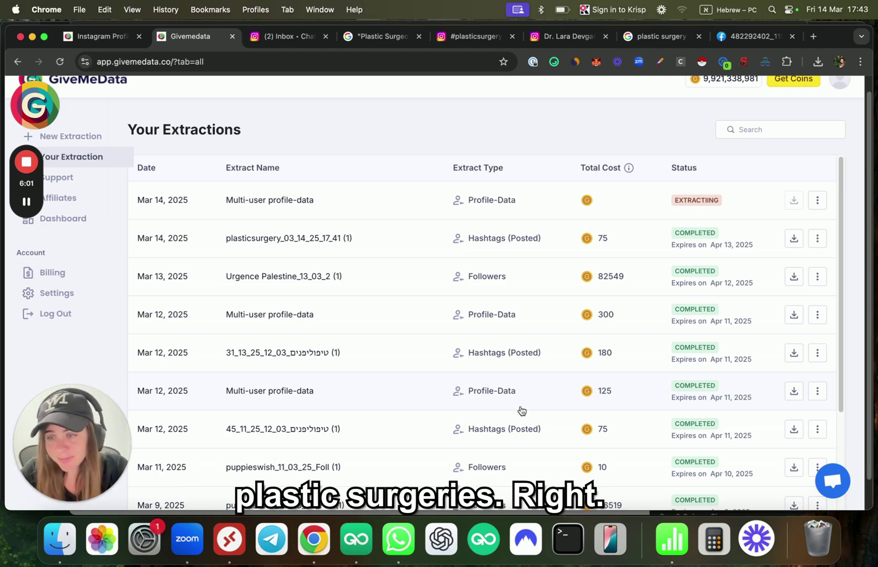
scroll(435, 220, "up", 1)
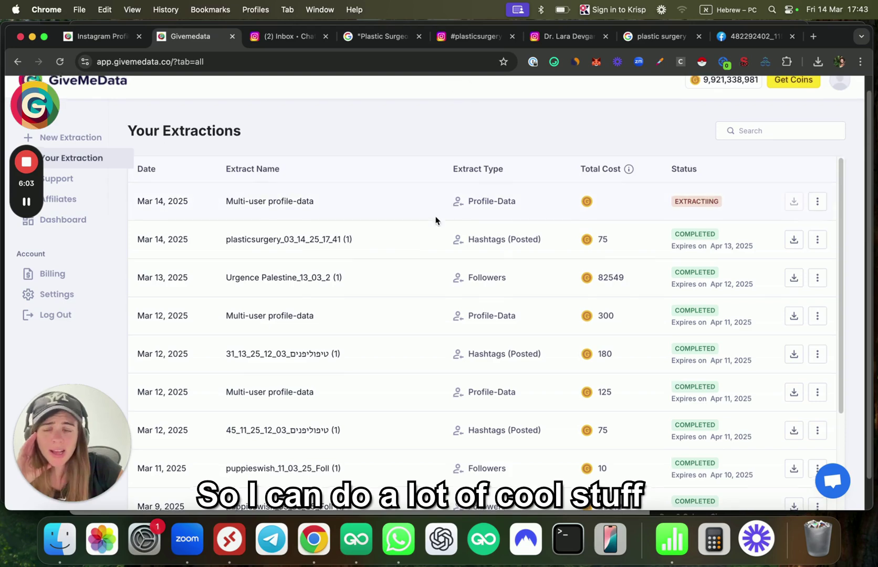
scroll(436, 221, "up", 2)
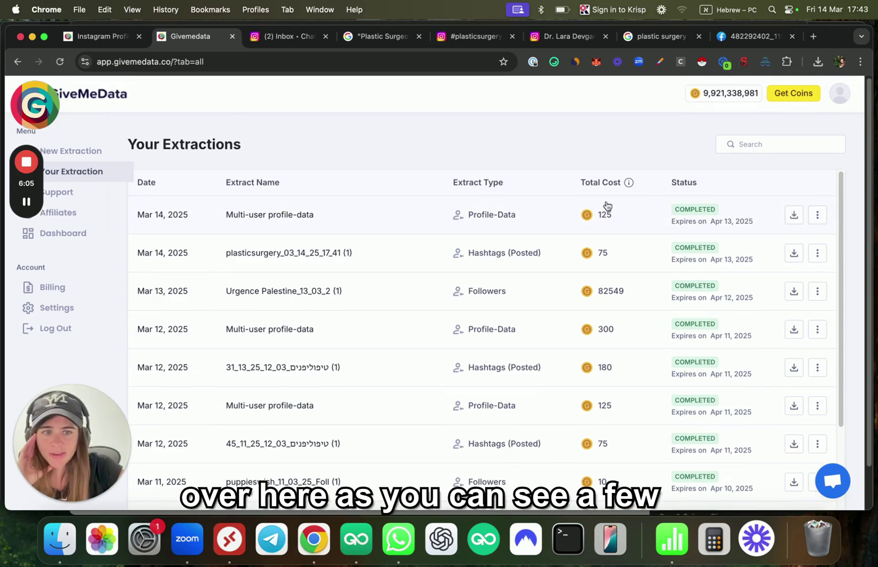
left_click(796, 218)
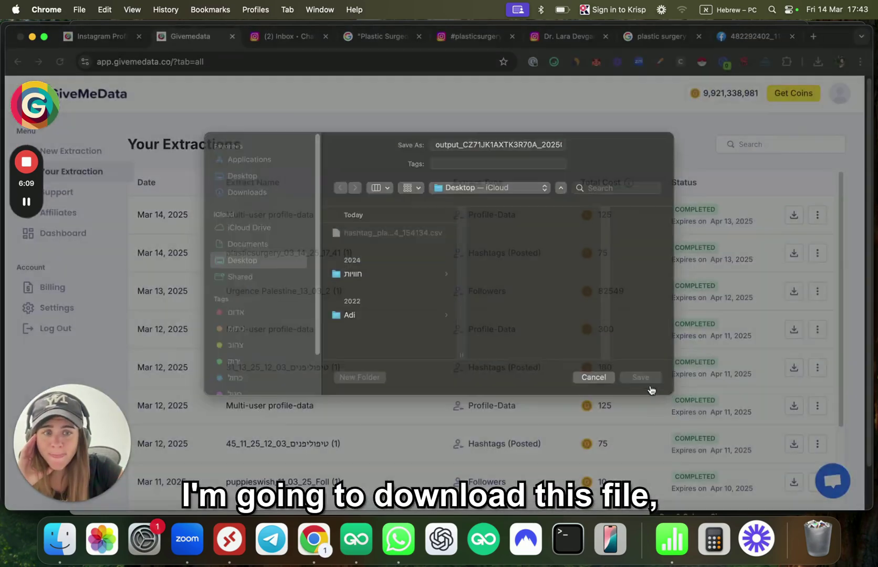
left_click(811, 92)
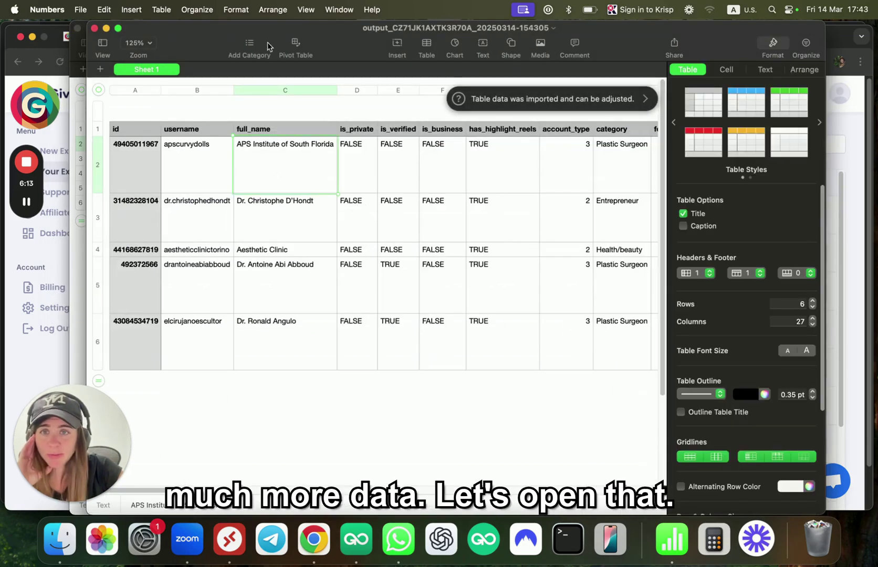
double_click(268, 46)
left_click_drag(157, 490, 169, 493)
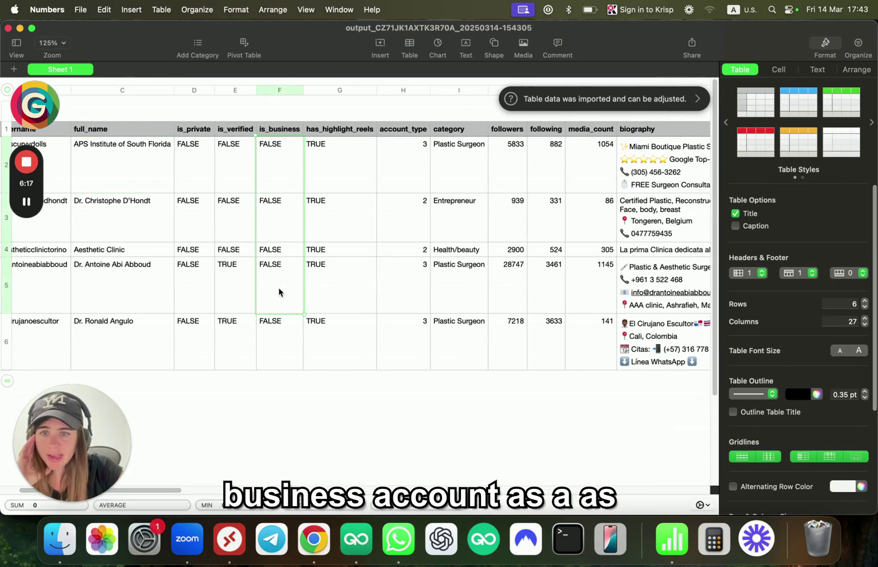
left_click(361, 178)
left_click_drag(362, 177, 352, 319)
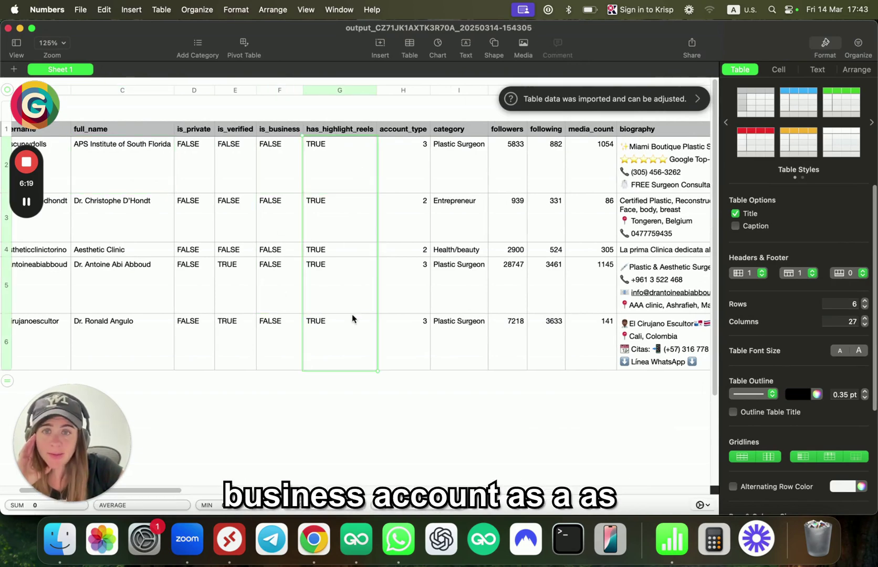
left_click_drag(413, 161, 412, 322)
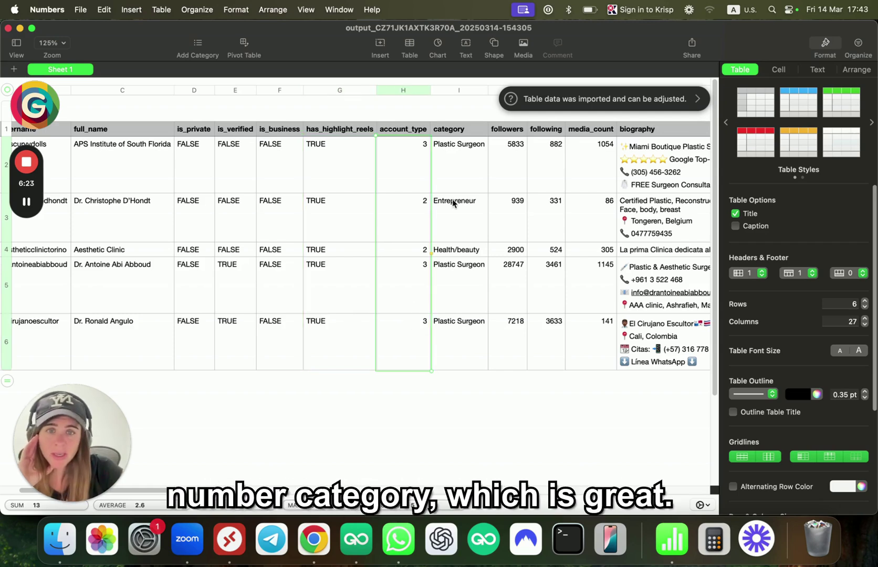
left_click_drag(472, 163, 478, 318)
left_click_drag(495, 190, 512, 298)
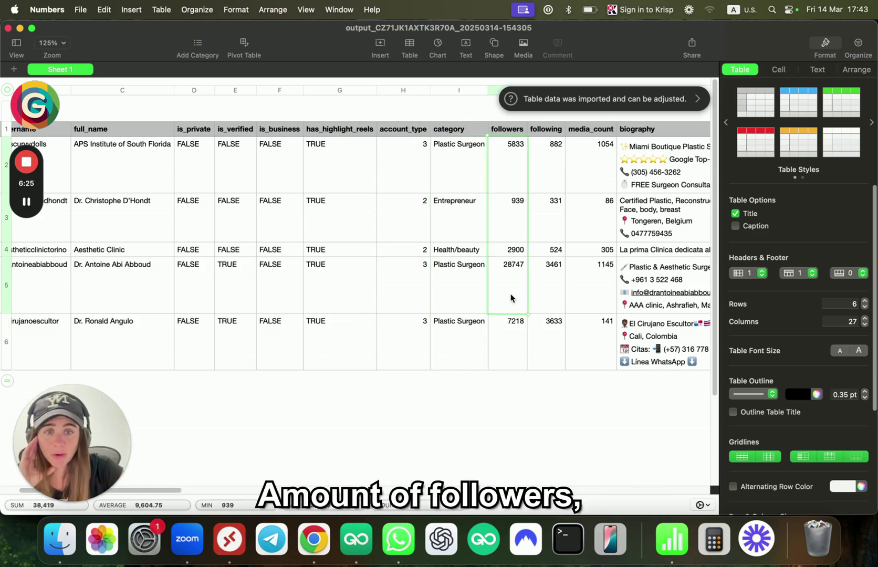
left_click_drag(545, 176, 548, 299)
left_click_drag(587, 163, 588, 301)
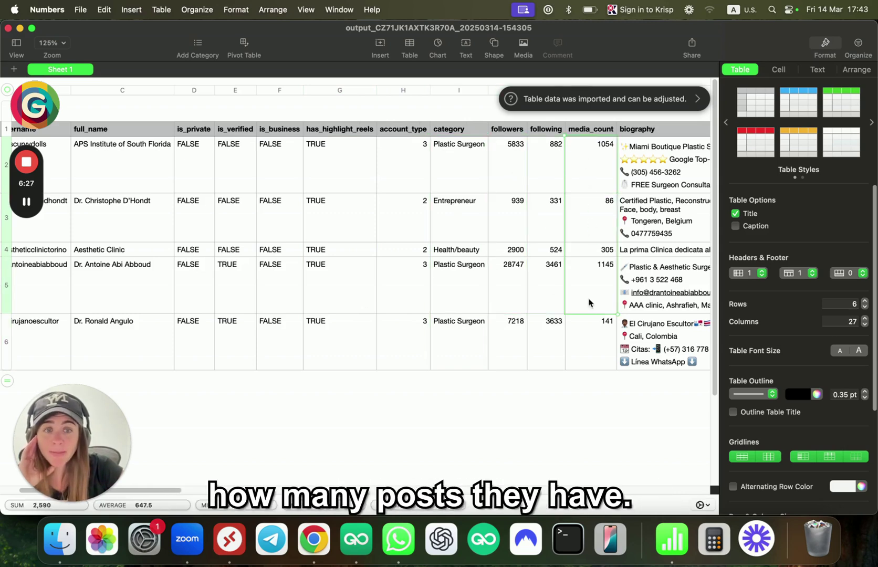
left_click(588, 320)
left_click_drag(169, 493, 237, 493)
left_click_drag(443, 162, 449, 328)
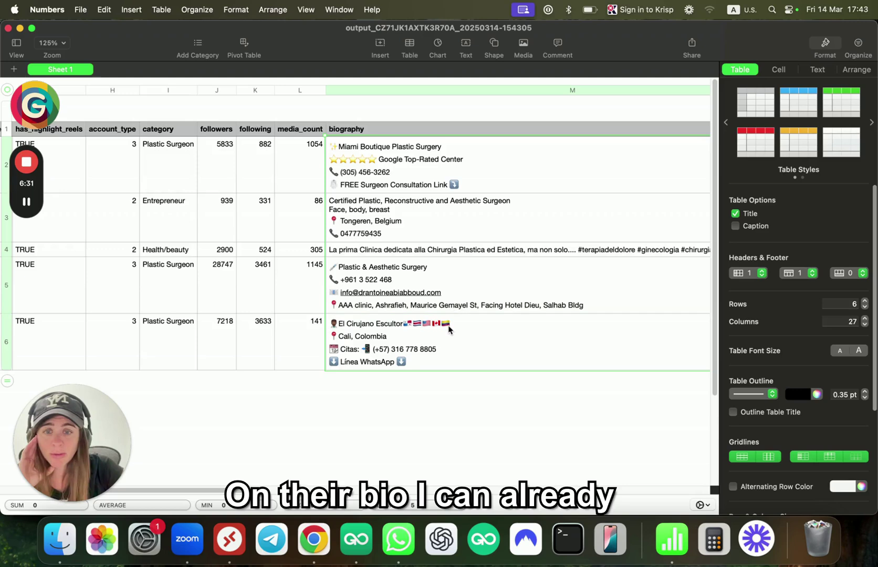
left_click(391, 278)
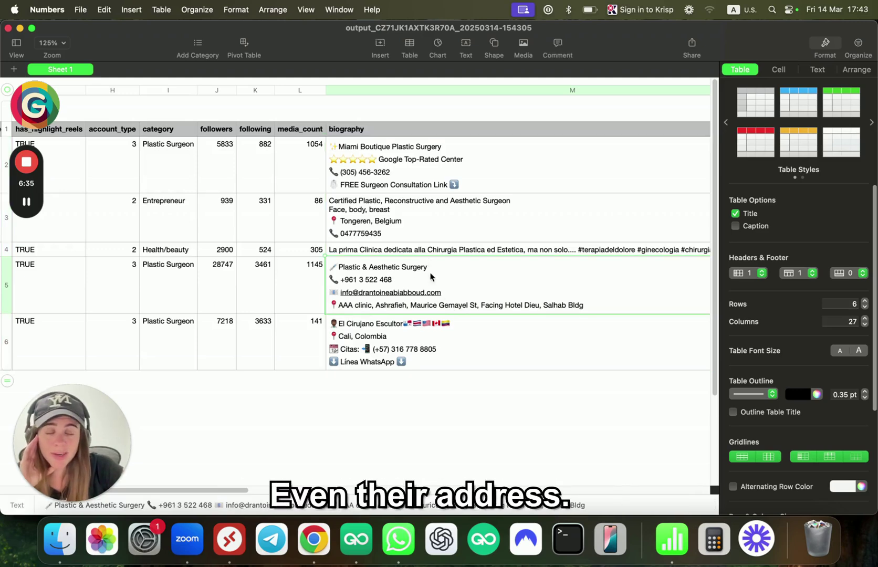
left_click_drag(242, 495, 355, 491)
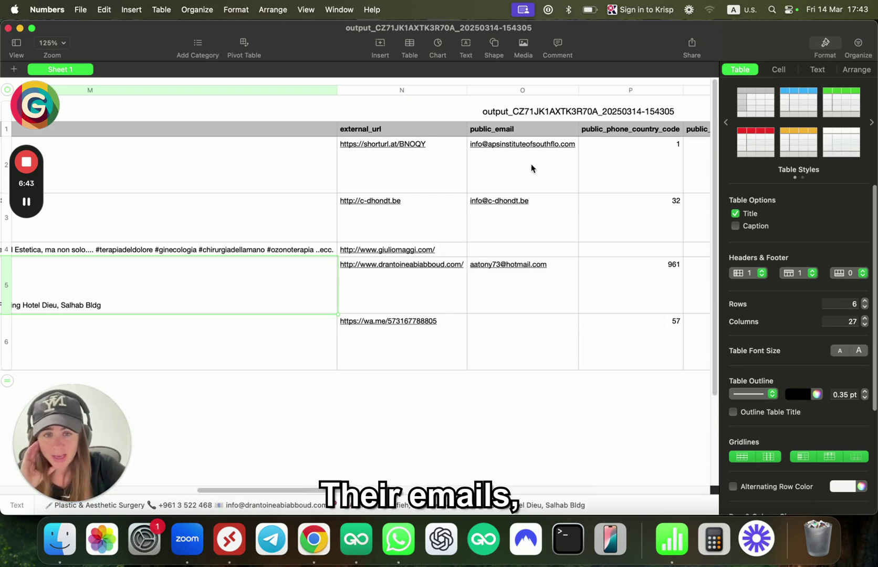
left_click_drag(531, 168, 526, 292)
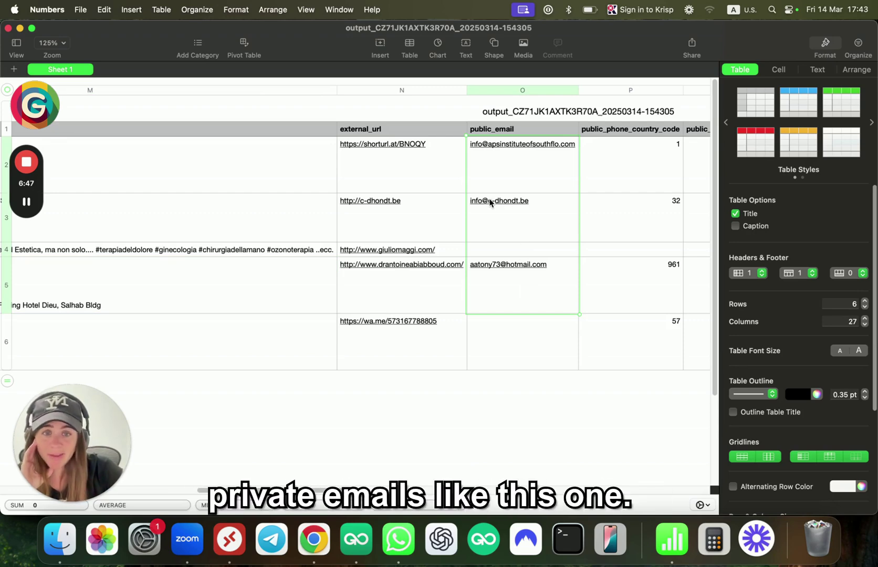
left_click(492, 282)
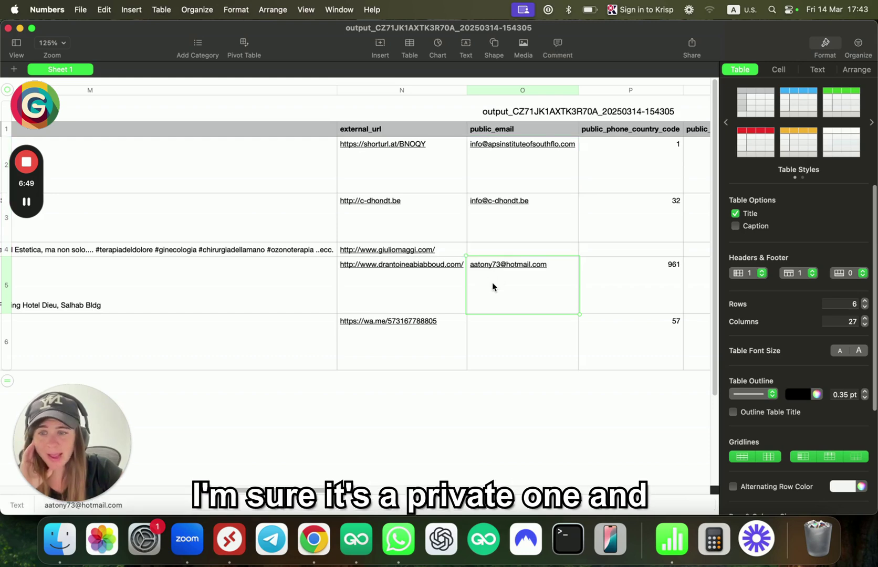
left_click(521, 202)
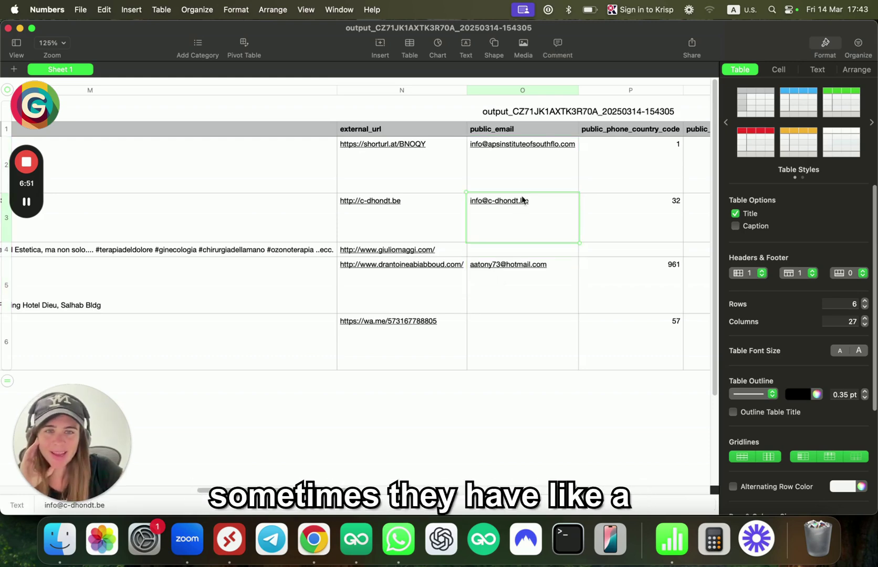
left_click(525, 168)
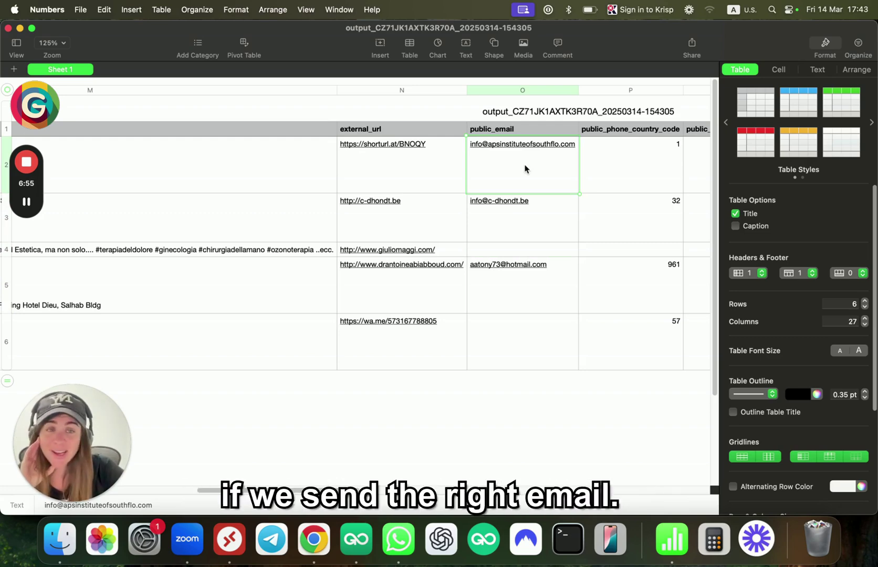
left_click_drag(650, 154, 645, 291)
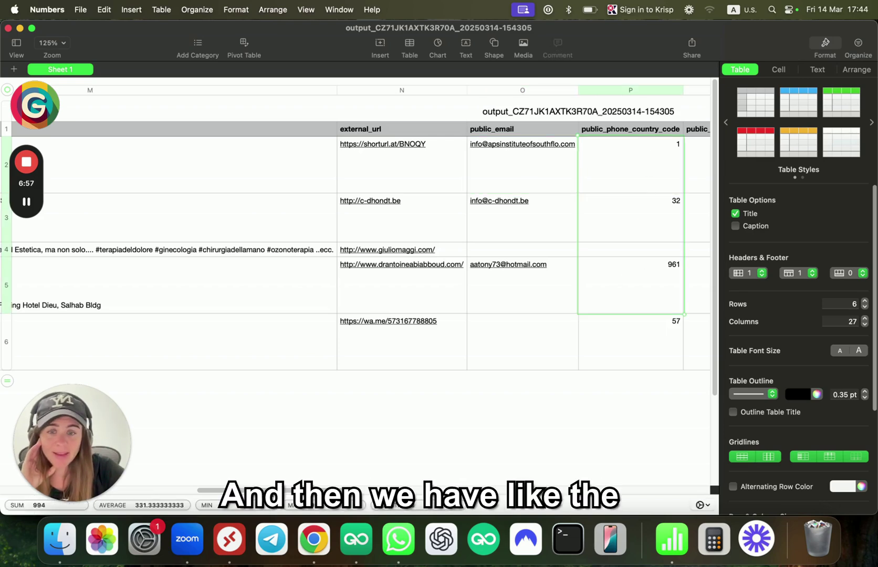
scroll(388, 209, "right", 5)
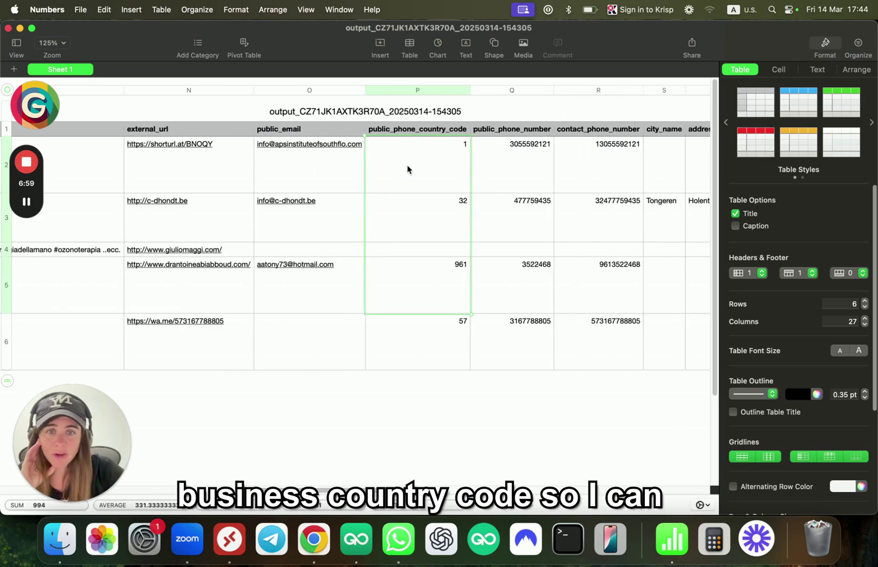
left_click_drag(407, 165, 427, 348)
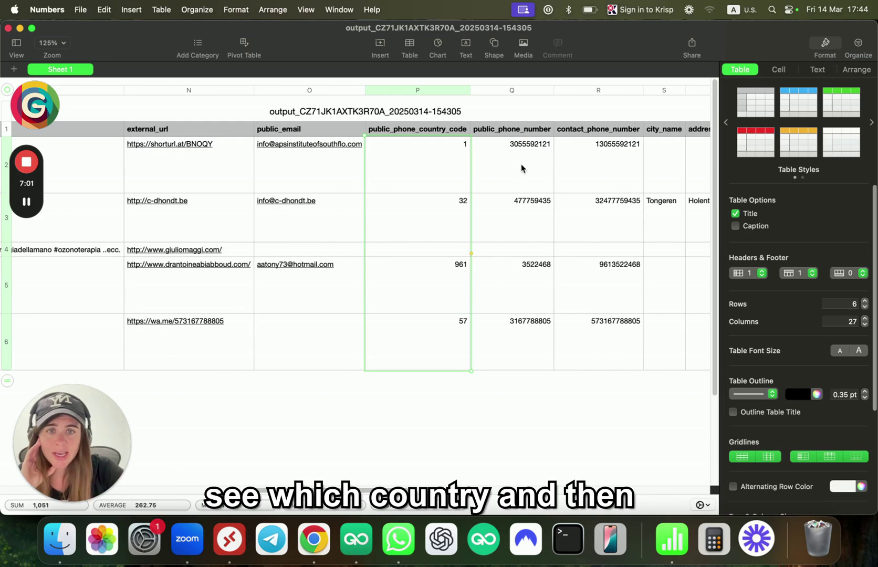
left_click_drag(536, 157, 530, 304)
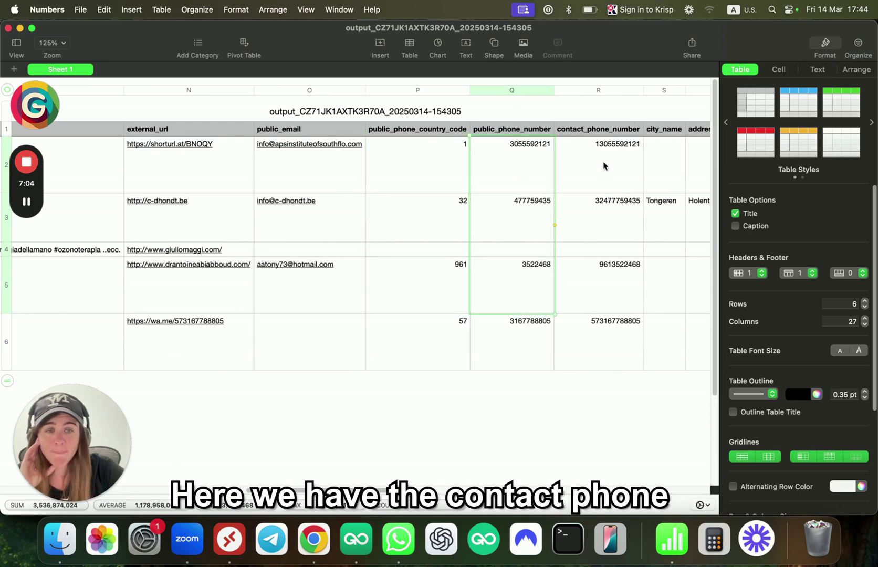
left_click_drag(604, 159, 602, 325)
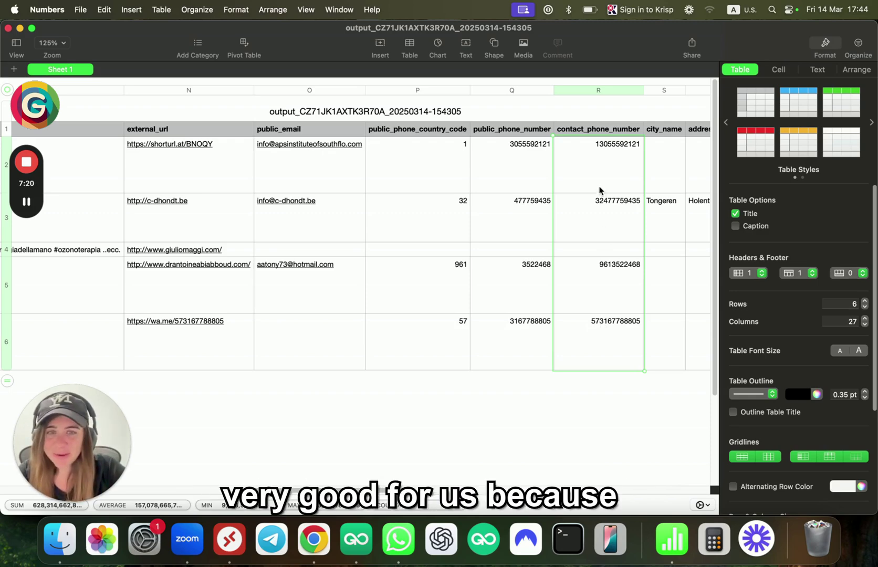
left_click_drag(376, 482, 435, 497)
left_click_drag(423, 227, 473, 227)
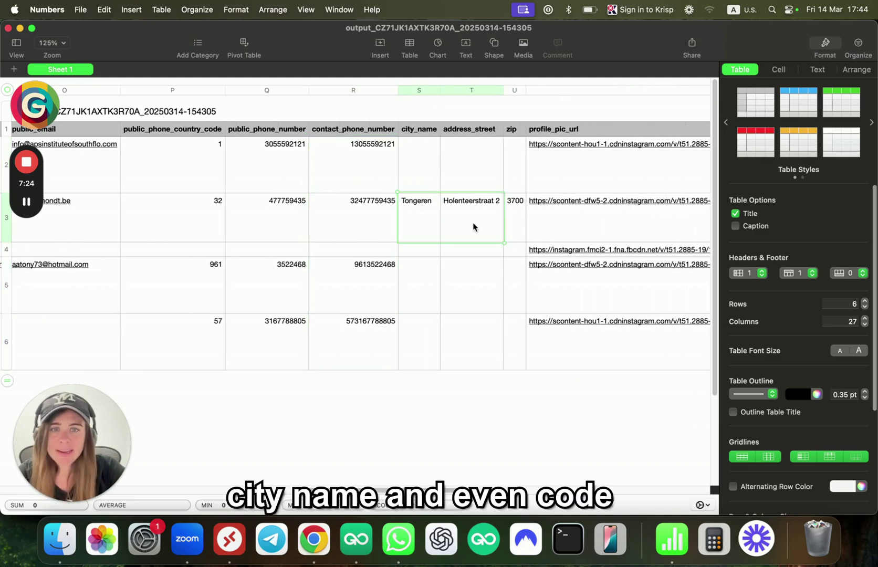
left_click(517, 212)
left_click(493, 211)
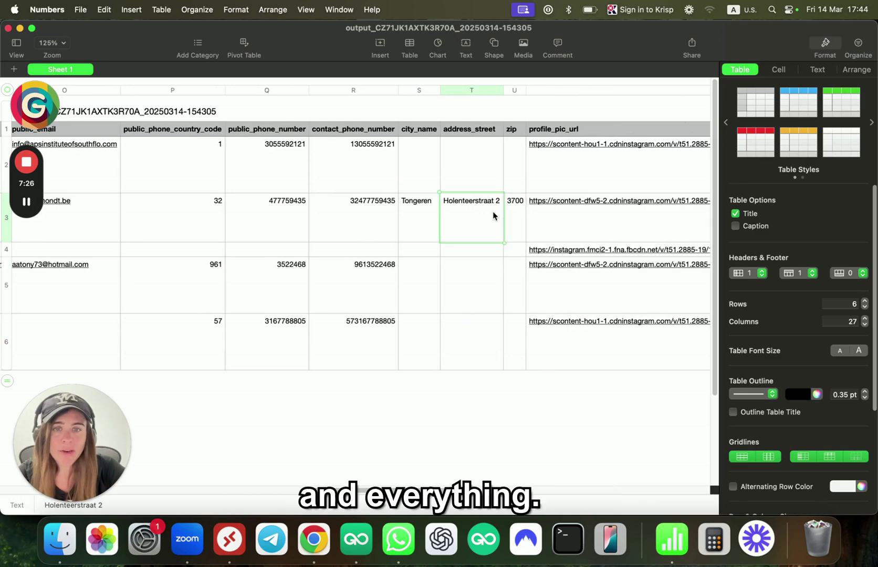
left_click(482, 282)
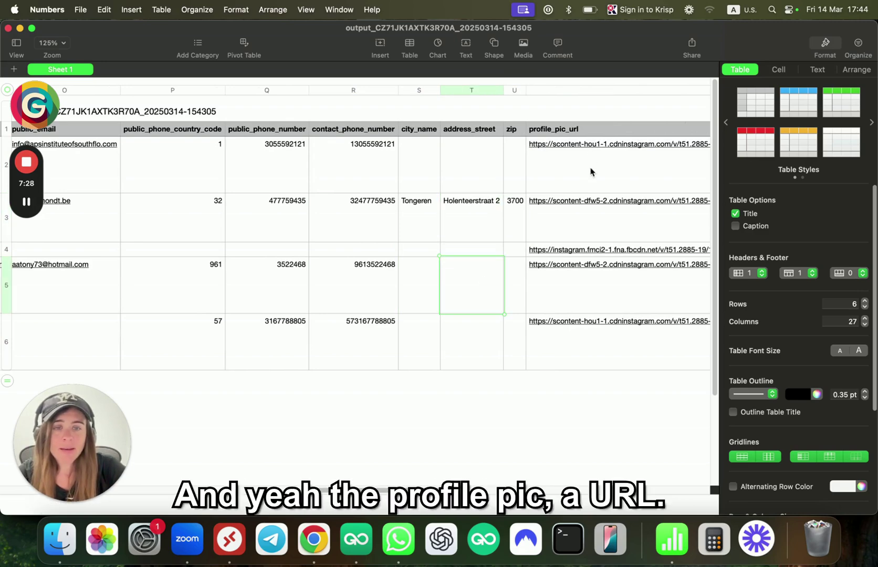
scroll(591, 172, "right", 10)
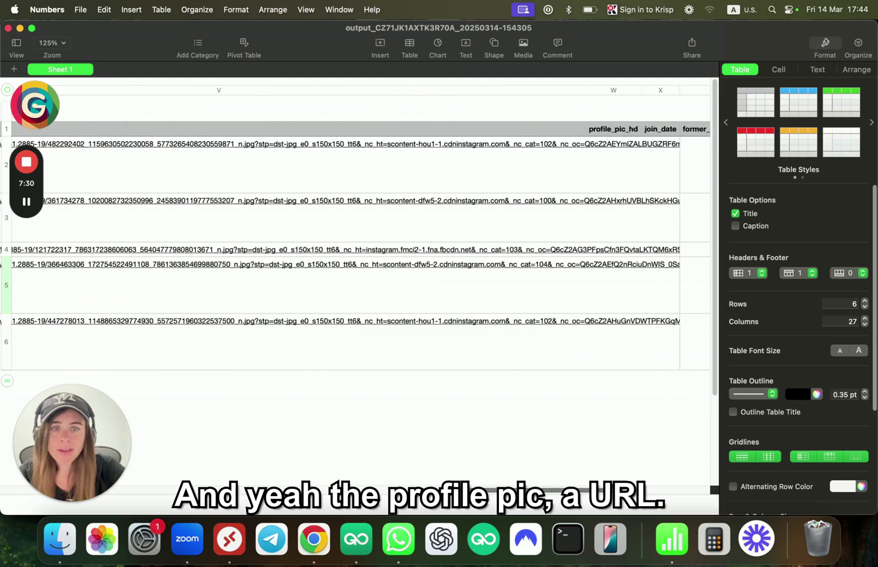
scroll(436, 472, "right", 5)
scroll(436, 472, "left", 15)
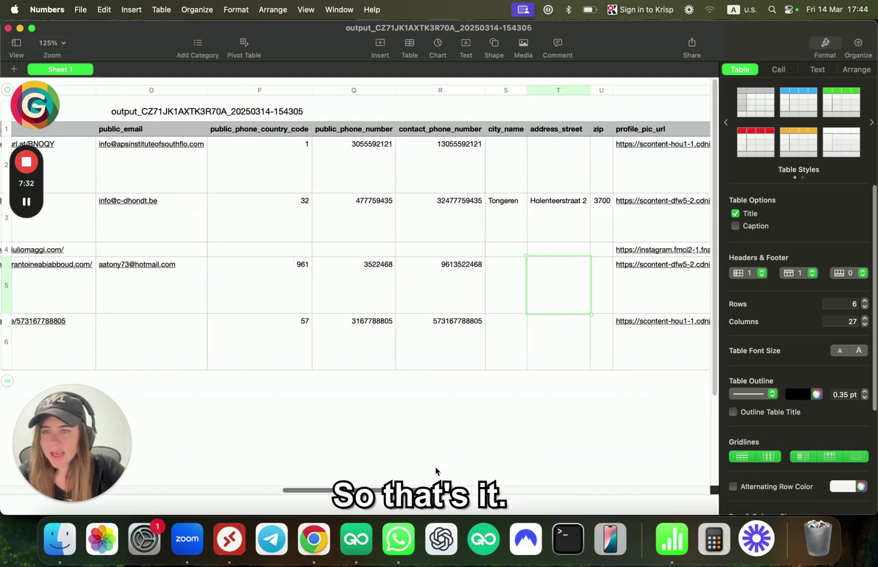
scroll(436, 471, "left", 3)
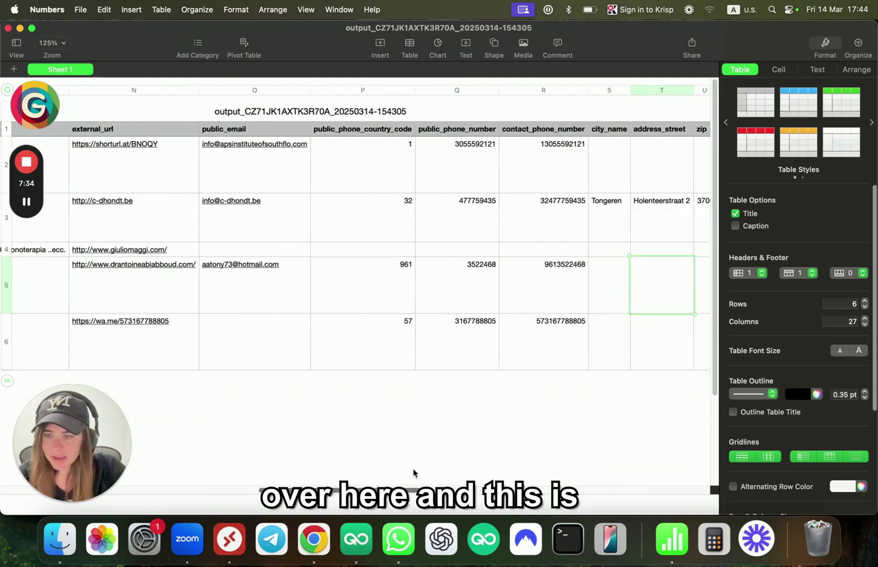
scroll(413, 473, "left", 5)
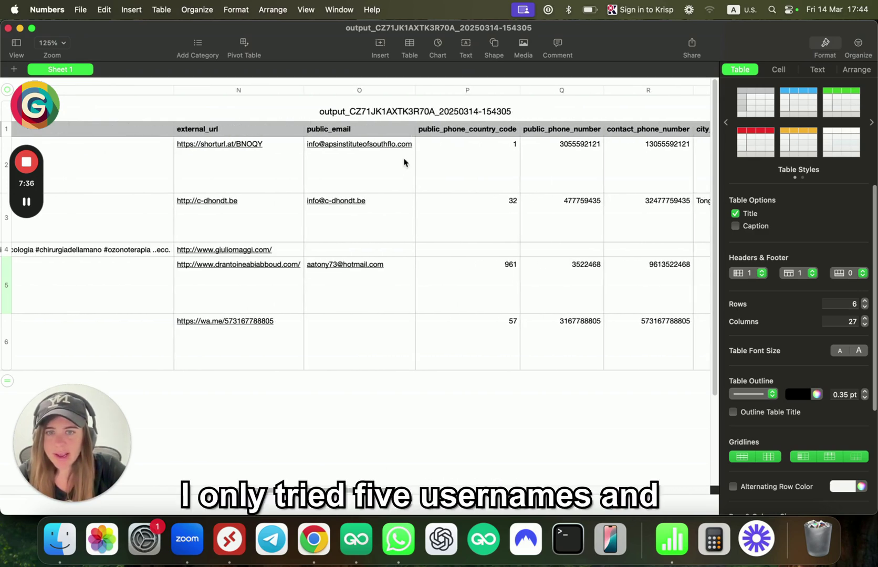
left_click_drag(405, 161, 391, 341)
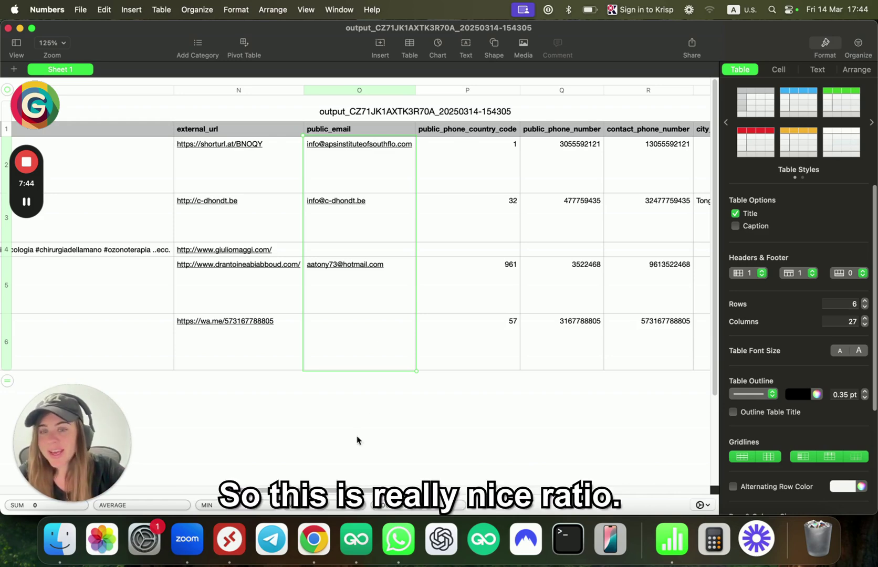
scroll(357, 440, "right", 10)
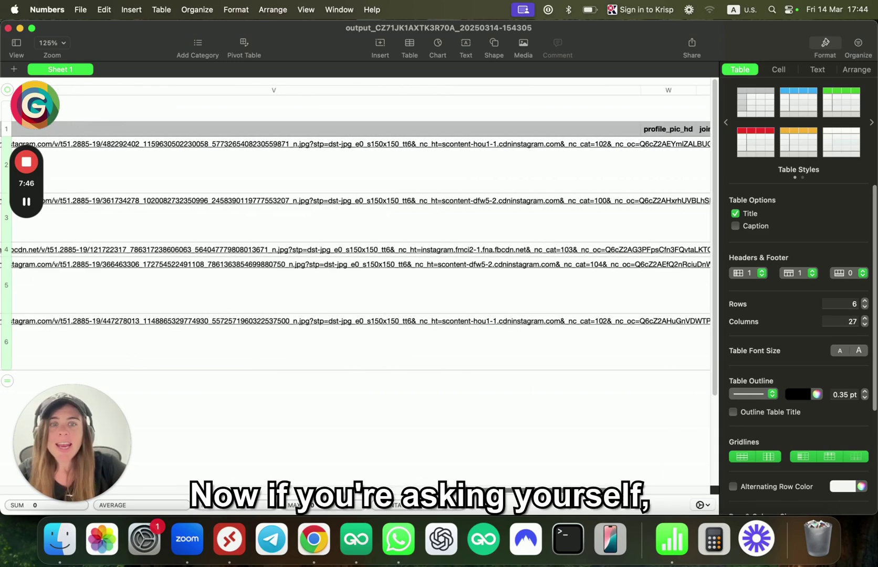
scroll(360, 296, "left", 10)
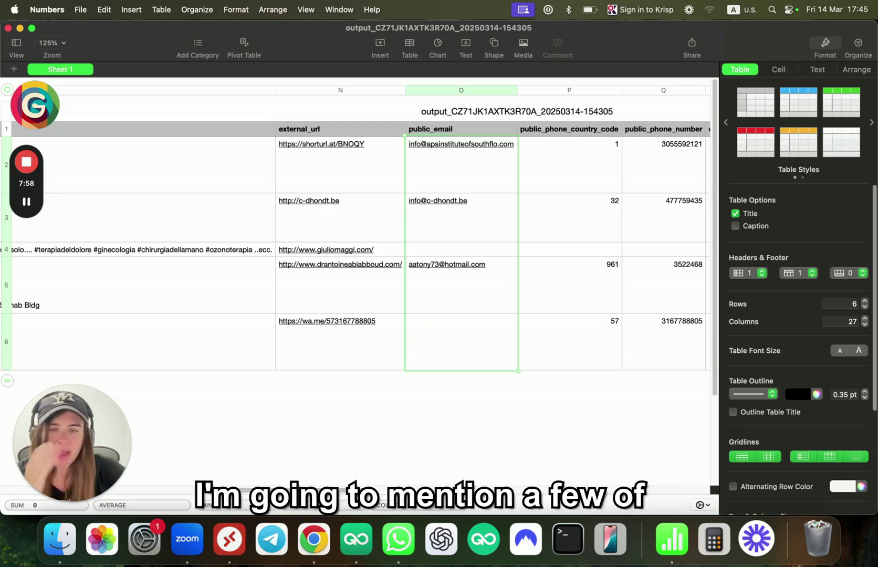
left_click(314, 535)
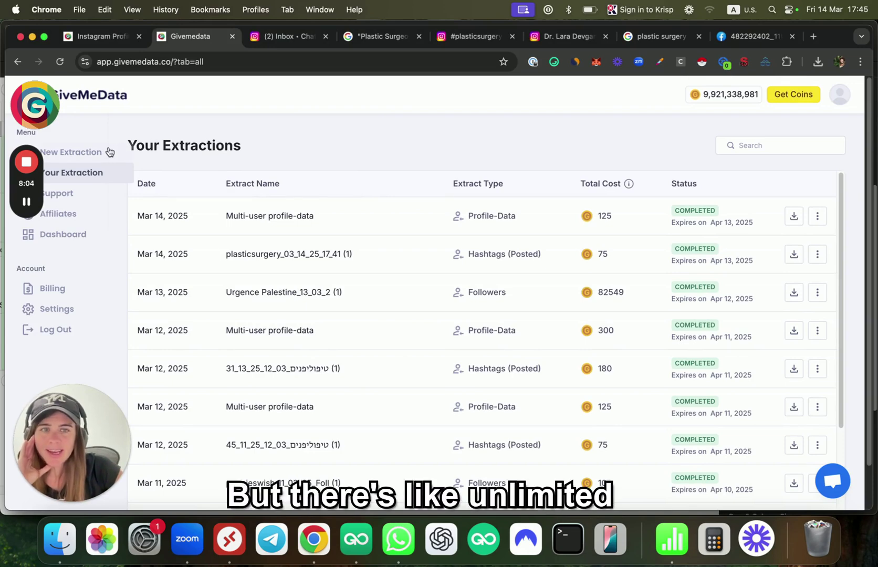
left_click(847, 94)
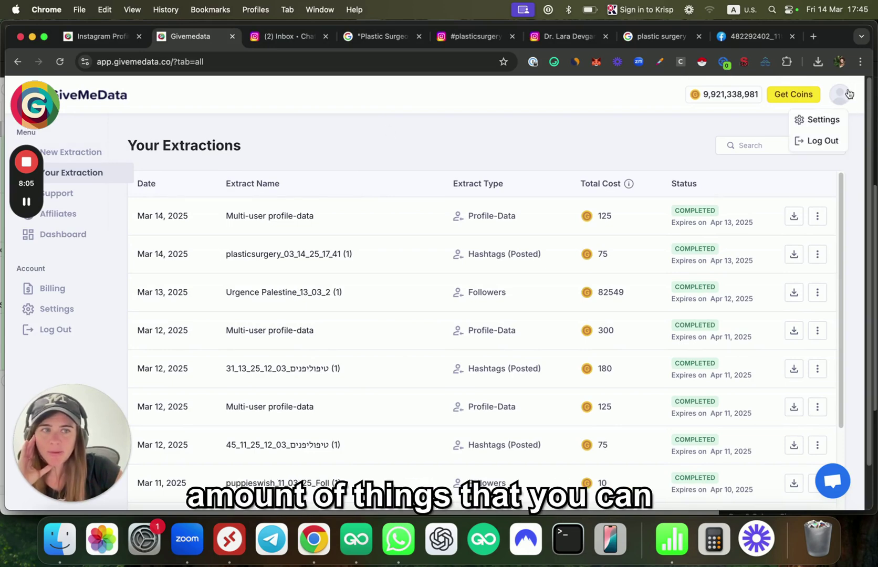
left_click(799, 147)
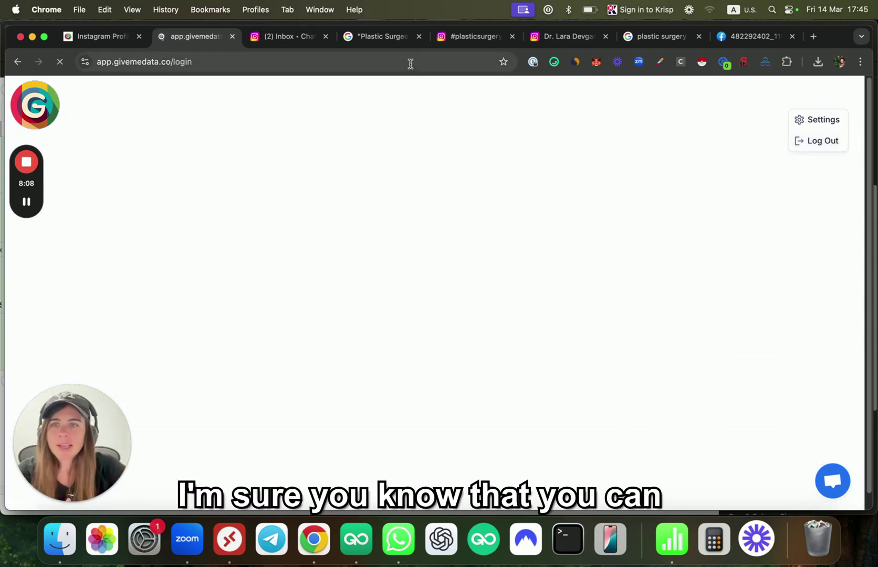
left_click(408, 63)
type("give")
key("Return")
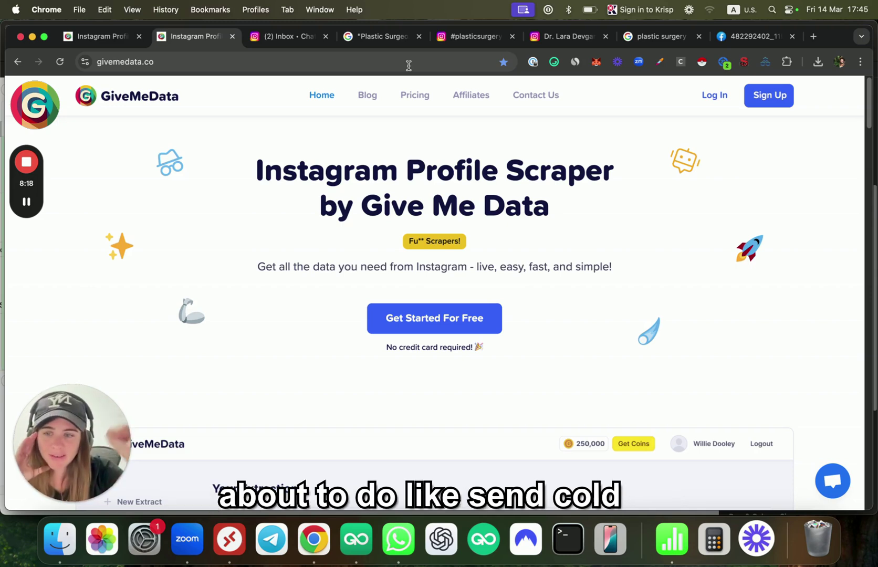
left_click(817, 38)
type("lem")
key("Return")
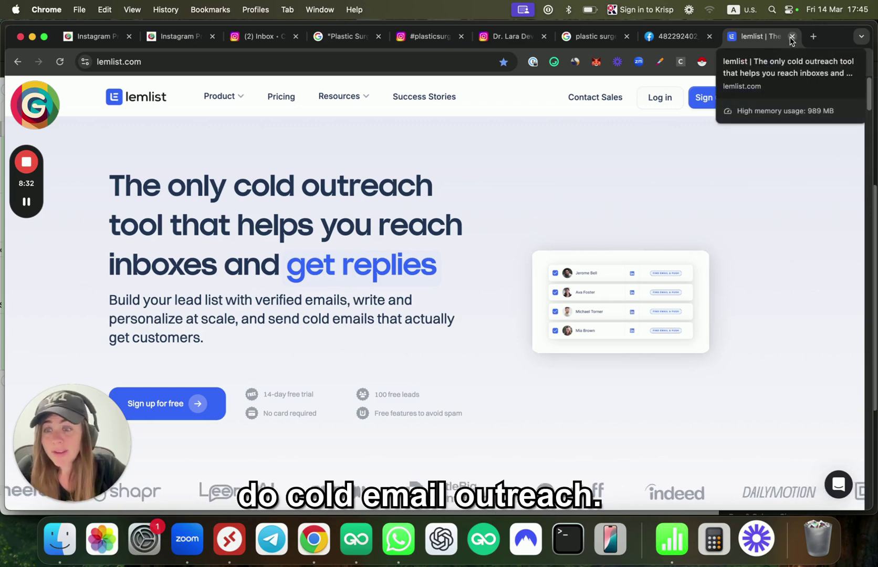
left_click(793, 37)
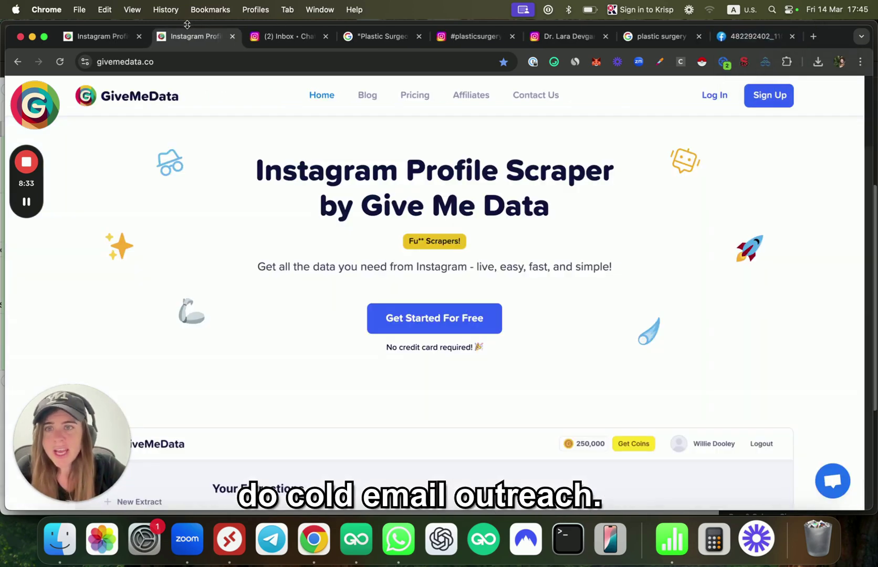
Step: Close the Instagram inbox tab, return to the Numbers export and select usernames B2:B6
left_click(326, 37)
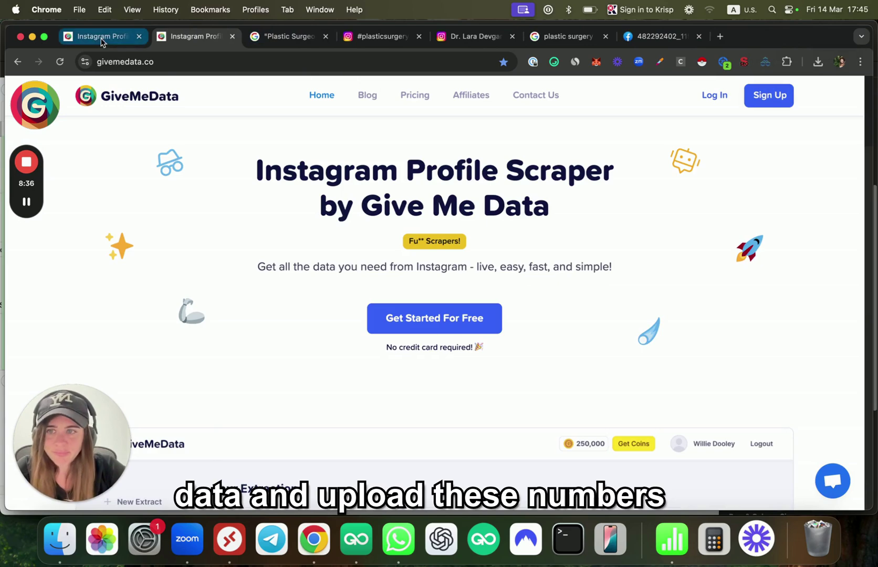
key("super+Tab")
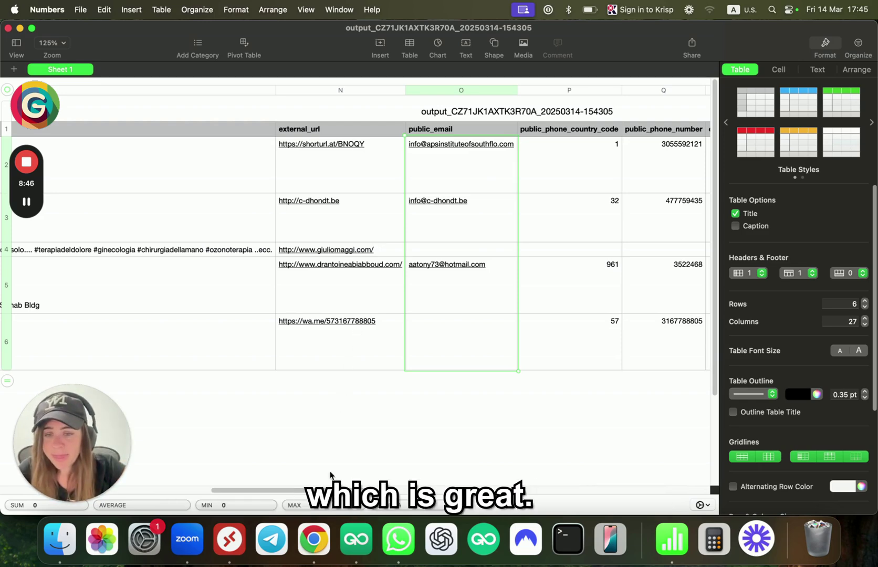
scroll(361, 229, "left", 10)
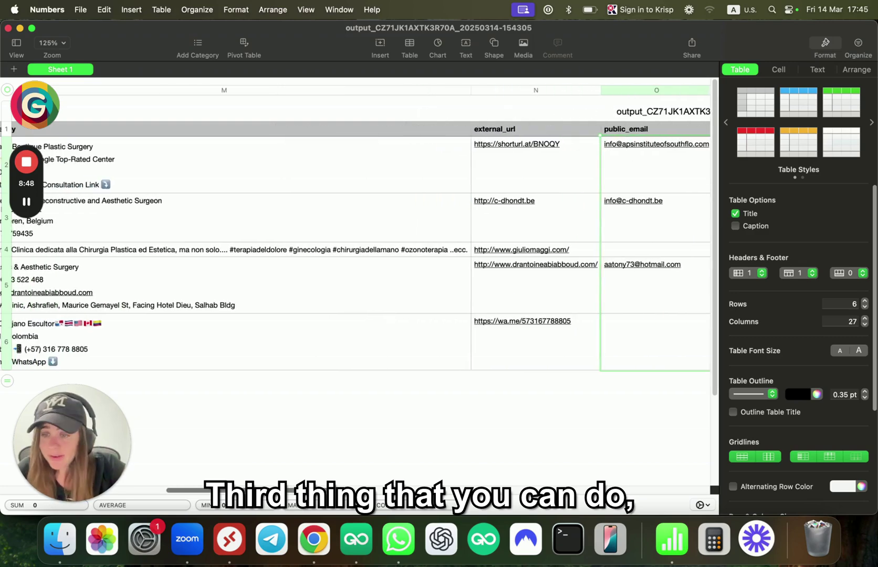
left_click_drag(90, 488, 672, 471)
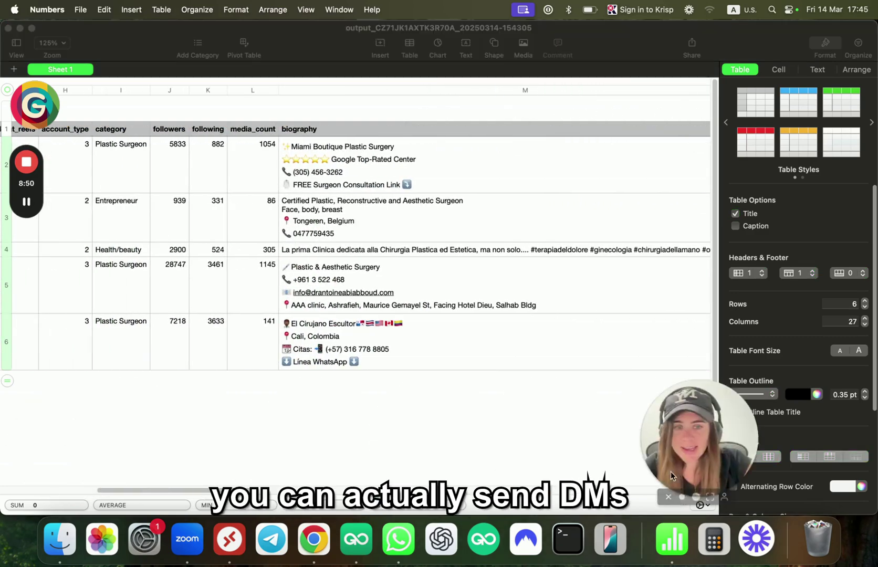
left_click(419, 479)
scroll(158, 232, "left", 10)
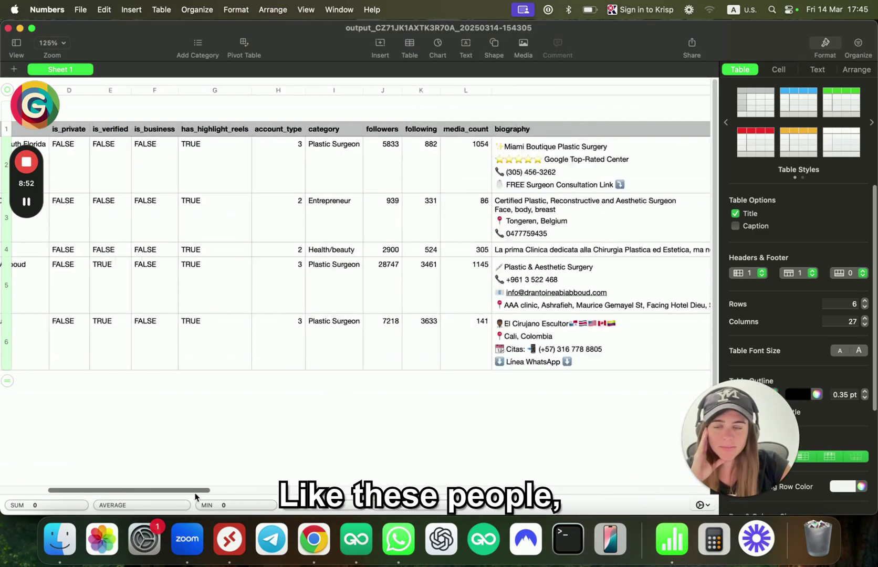
left_click_drag(128, 168, 120, 332)
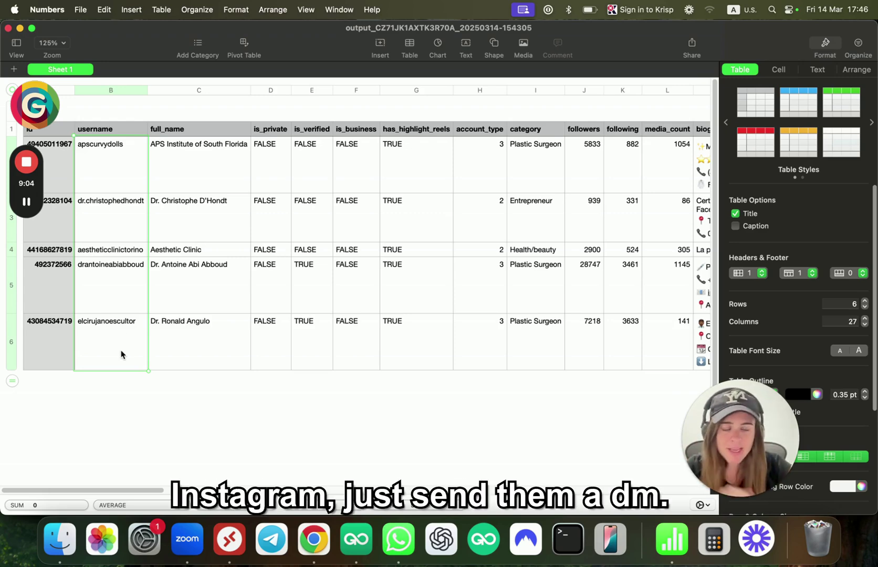
Step: Return to the GiveMeData site in Chrome and browse its blog listing
left_click(314, 539)
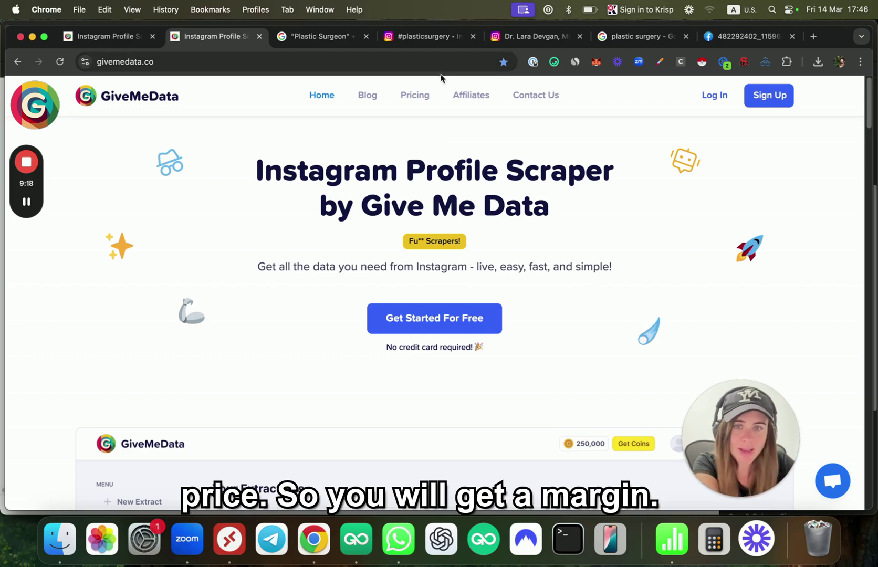
left_click(353, 100)
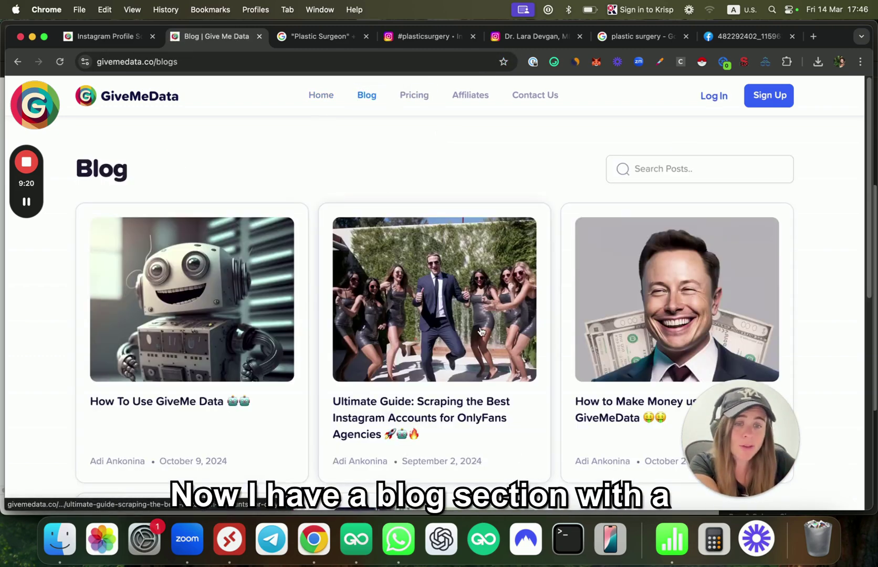
scroll(504, 280, "down", 2)
scroll(504, 280, "down", 5)
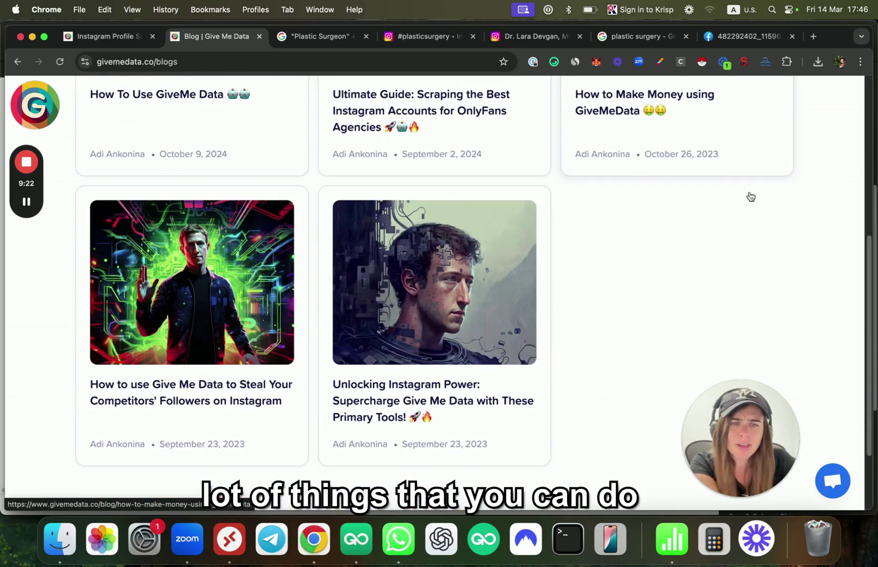
Step: Open the 'Unlocking Instagram Power' post and read through it to the end
left_click(429, 338)
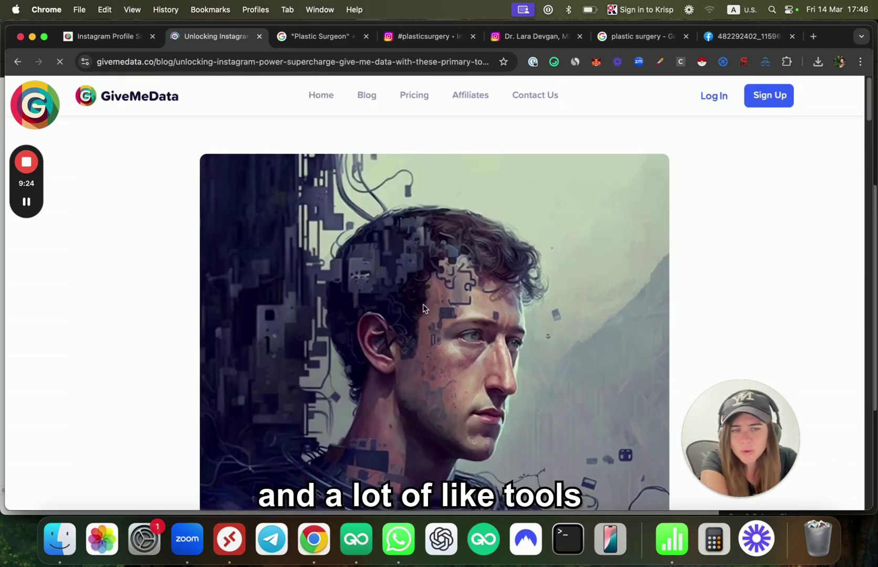
scroll(417, 292, "down", 5)
scroll(417, 293, "down", 15)
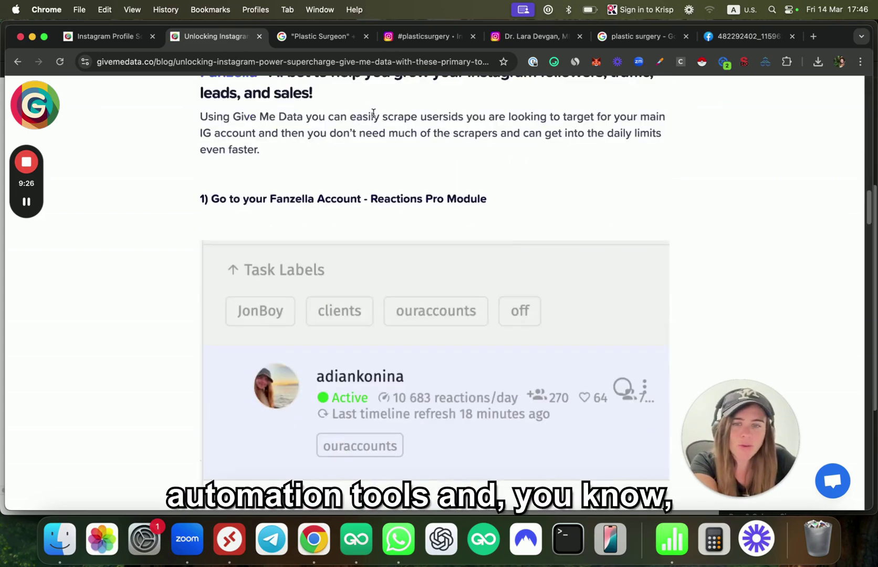
scroll(408, 258, "down", 5)
scroll(412, 246, "down", 4)
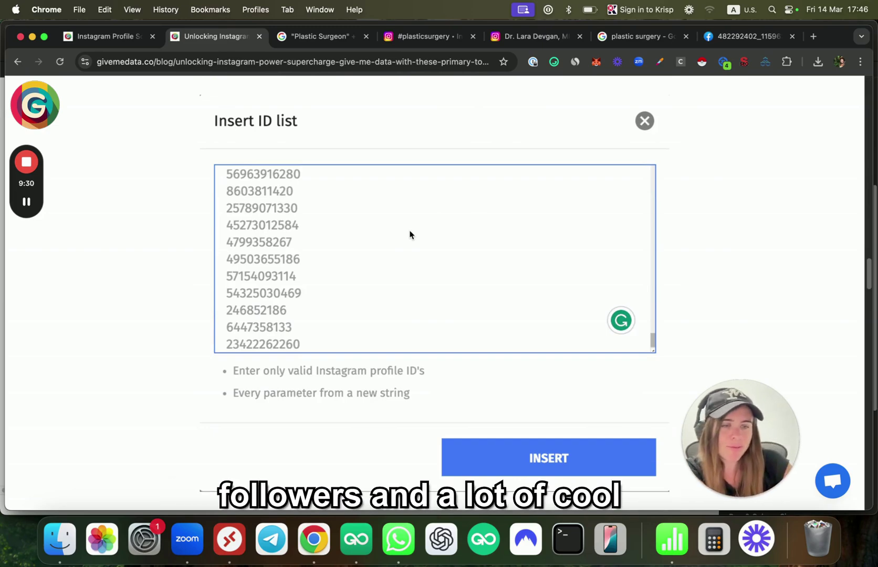
scroll(404, 230, "down", 20)
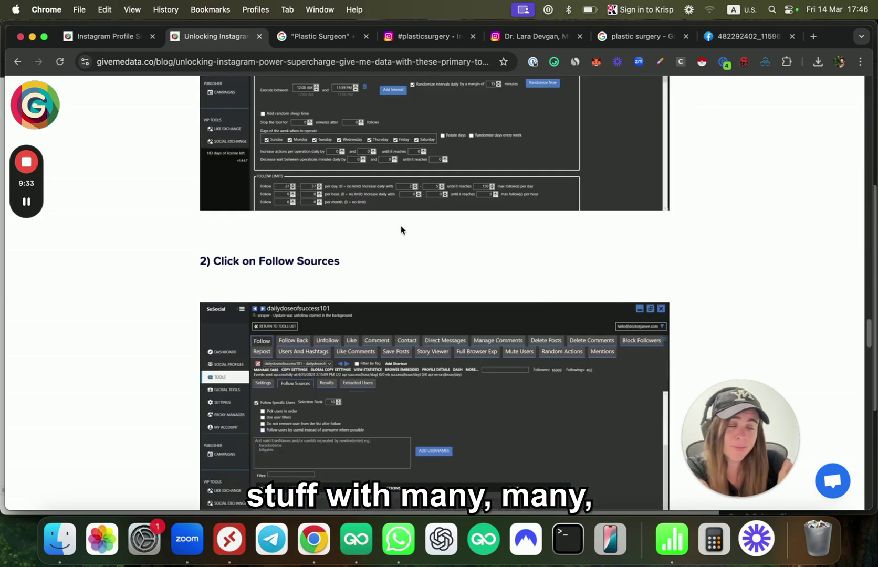
scroll(402, 229, "down", 15)
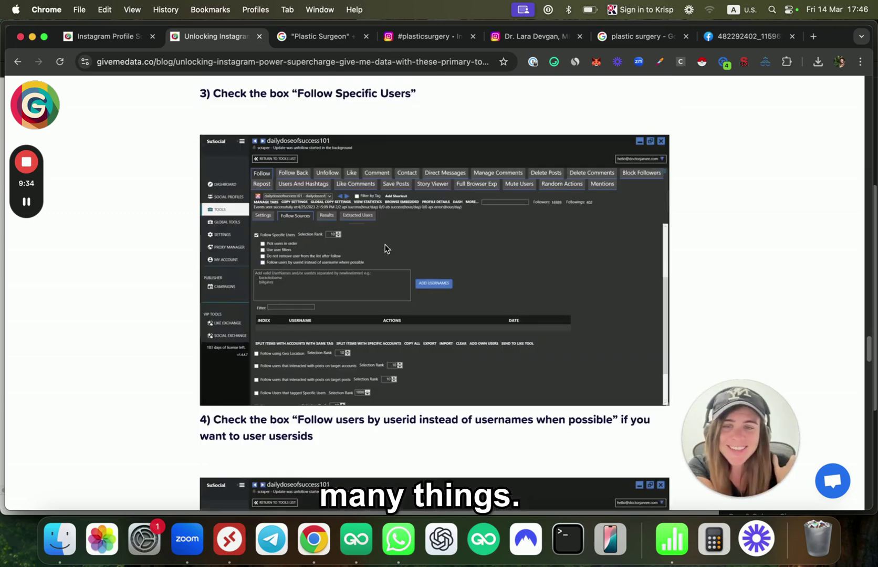
scroll(371, 250, "down", 20)
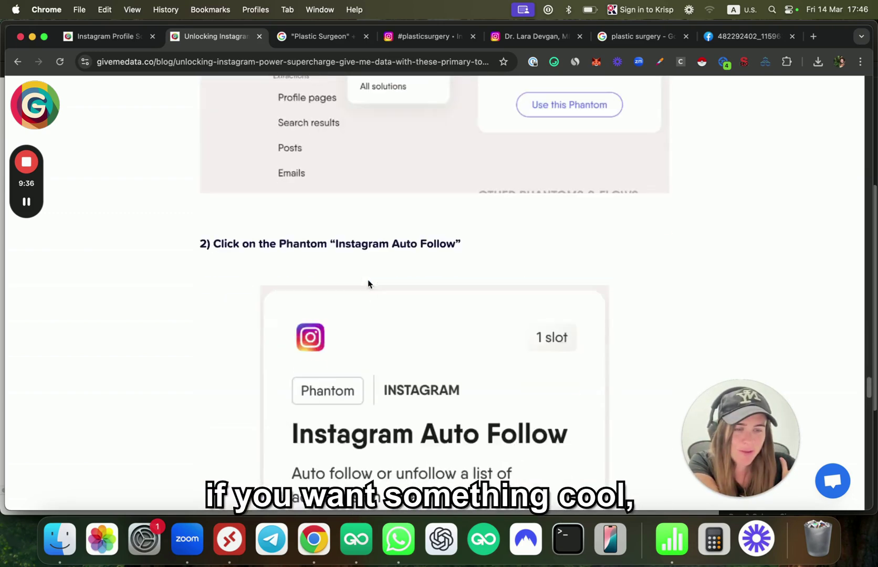
scroll(375, 305, "down", 7)
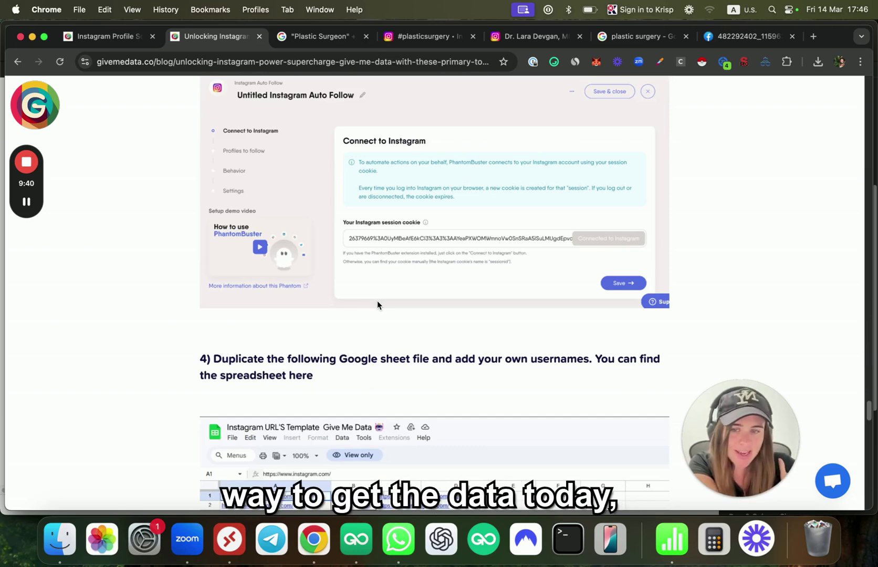
scroll(377, 303, "down", 5)
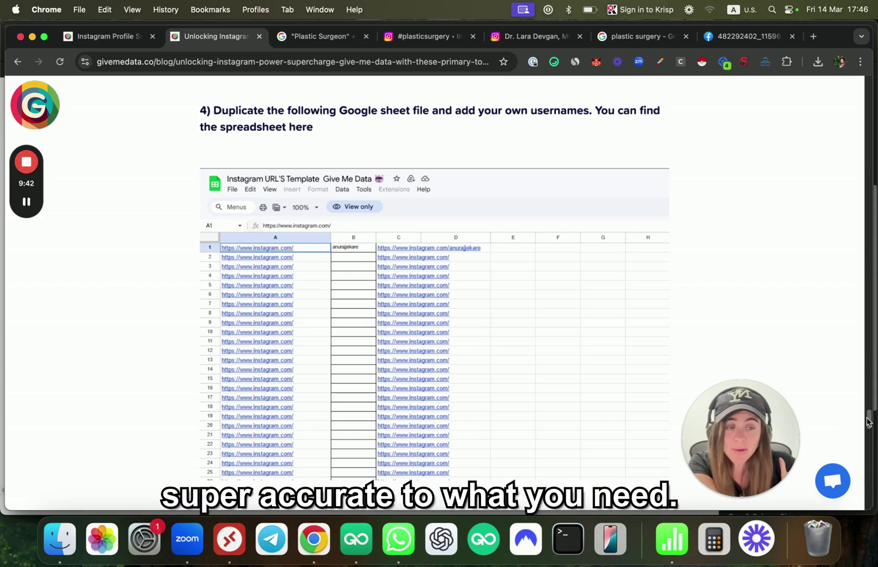
scroll(869, 417, "down", 20)
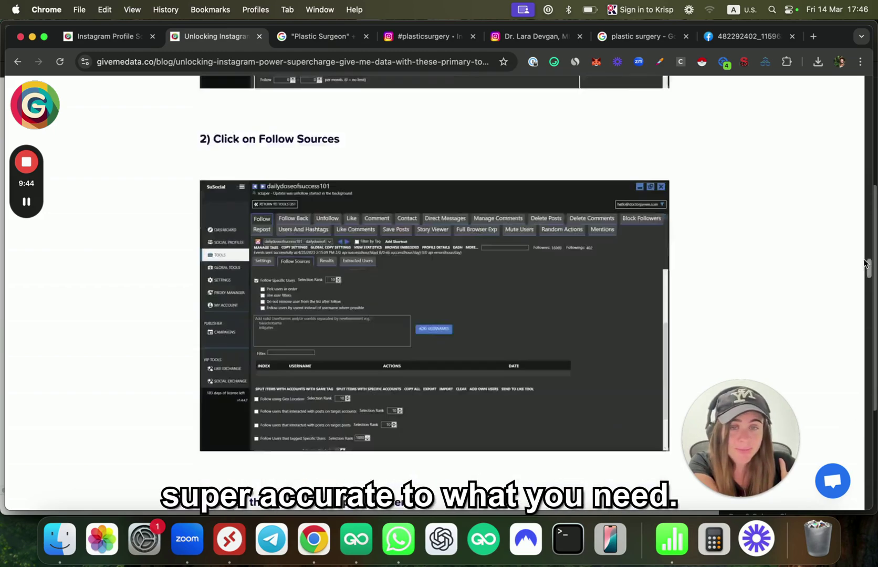
left_click_drag(867, 265, 855, 111)
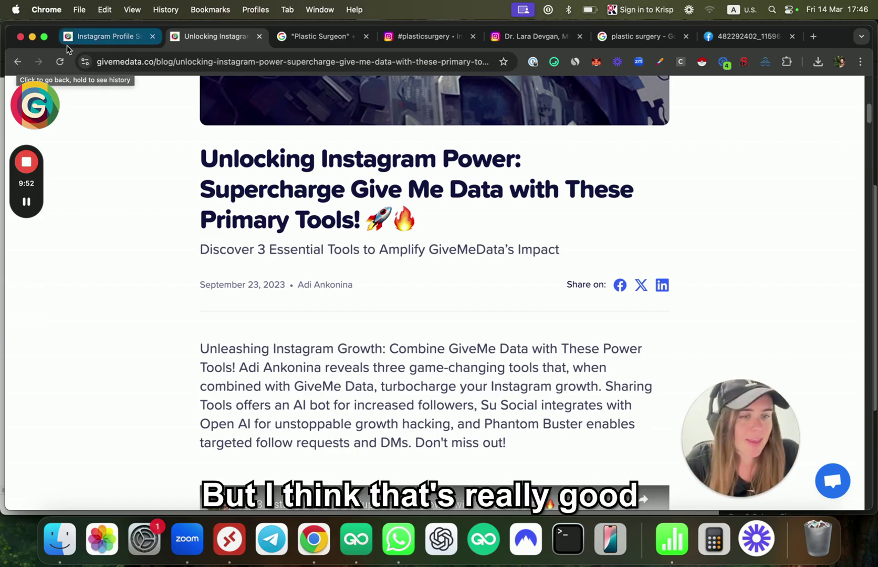
scroll(315, 137, "up", 10)
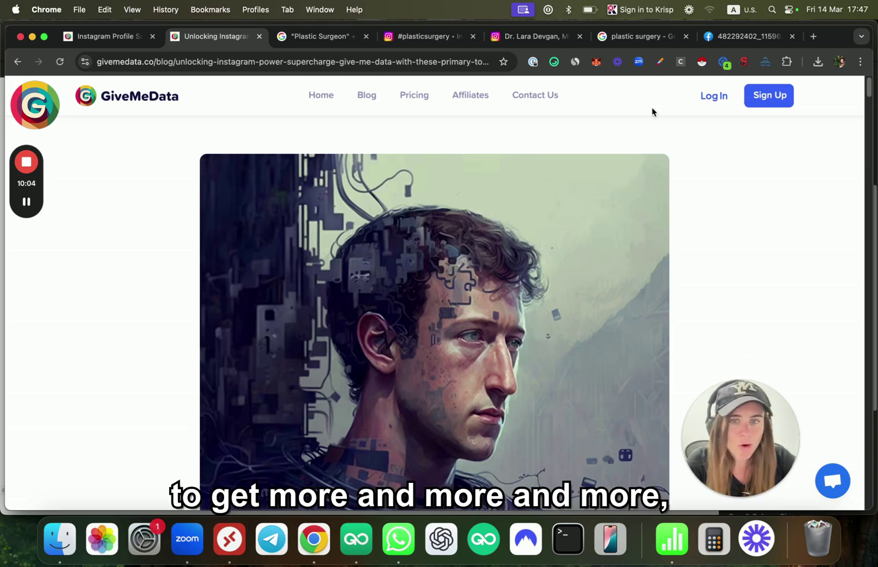
Step: Show the pricing table: Free $0, Starter $9,99, Pro $29,99 and Super Pro $99,99
left_click(400, 98)
scroll(420, 168, "down", 5)
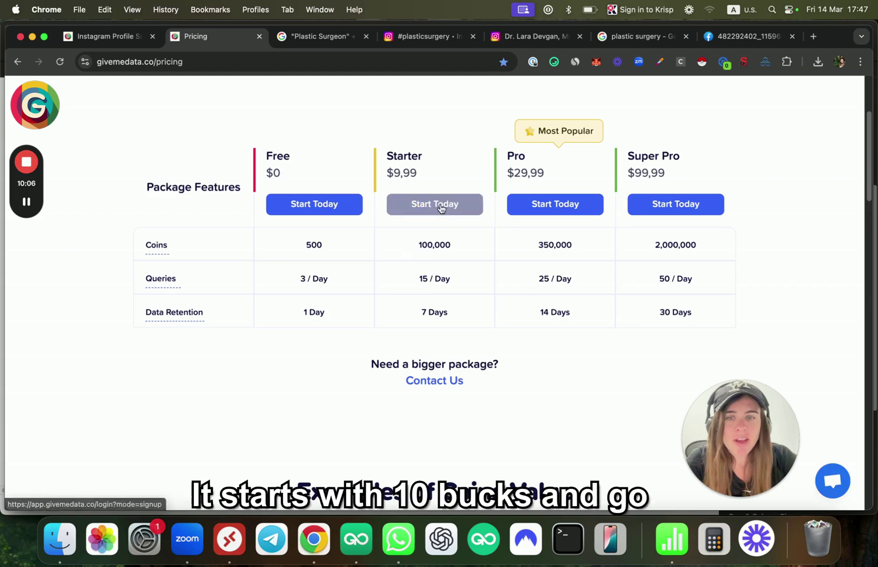
left_click_drag(417, 174, 402, 175)
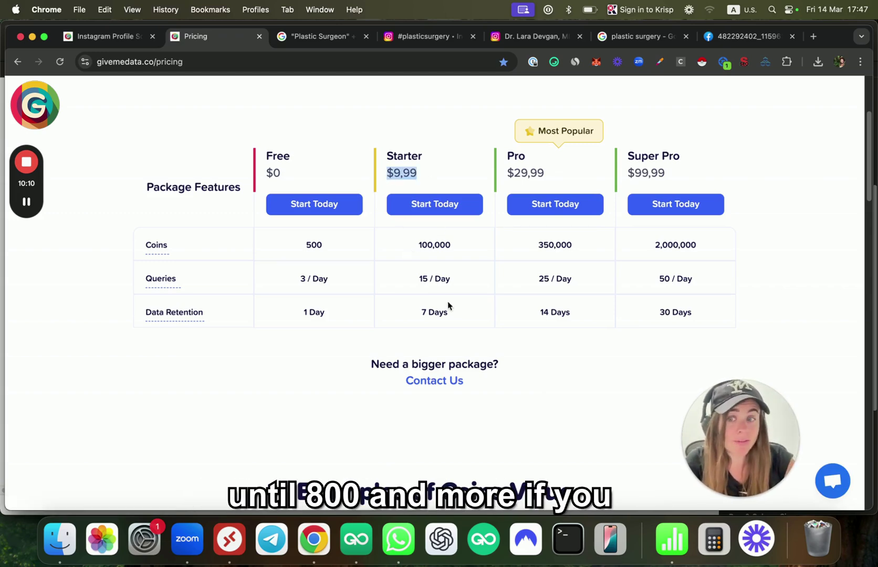
scroll(454, 309, "up", 3)
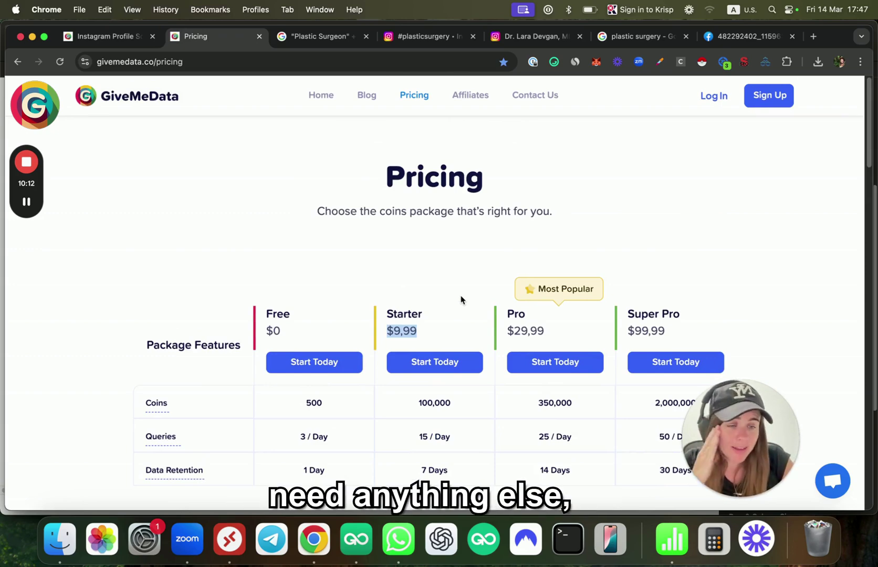
scroll(457, 307, "down", 2)
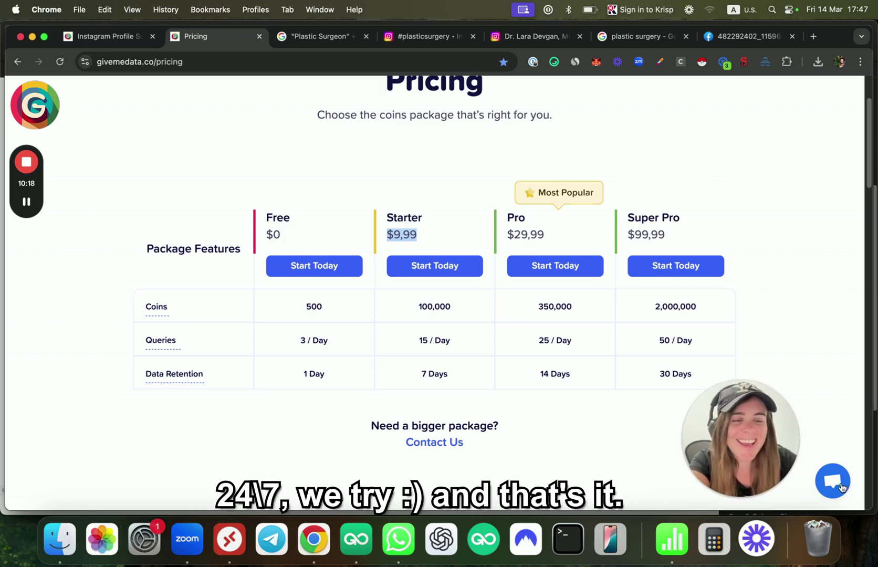
scroll(461, 296, "up", 3)
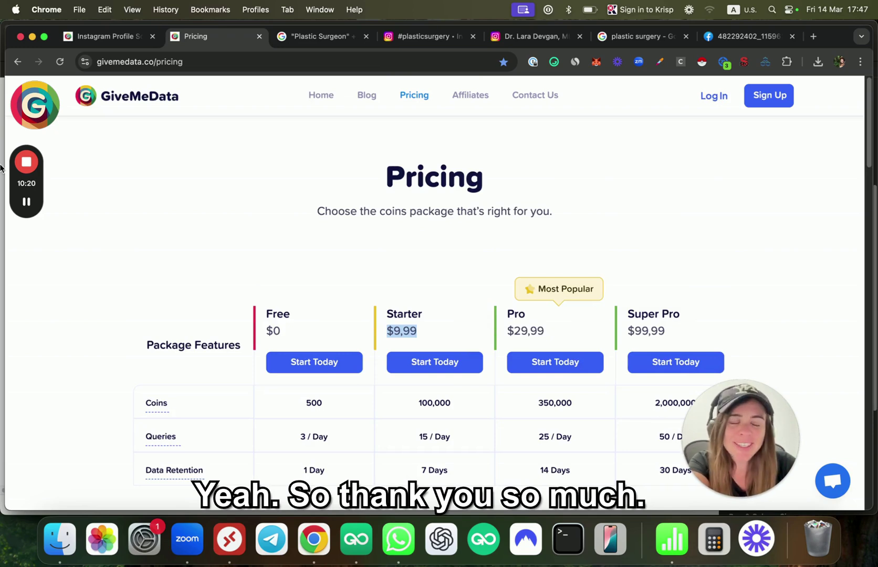